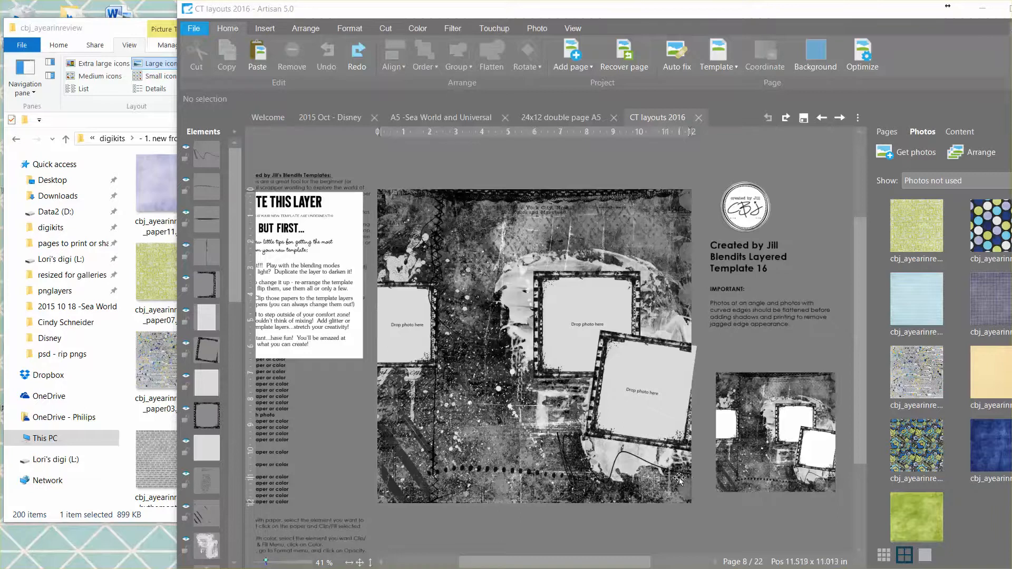
Look over the cbj_ayearinreview kit folder in File Explorer, and return to Artisan to browse the kit papers beside the template
click(127, 30)
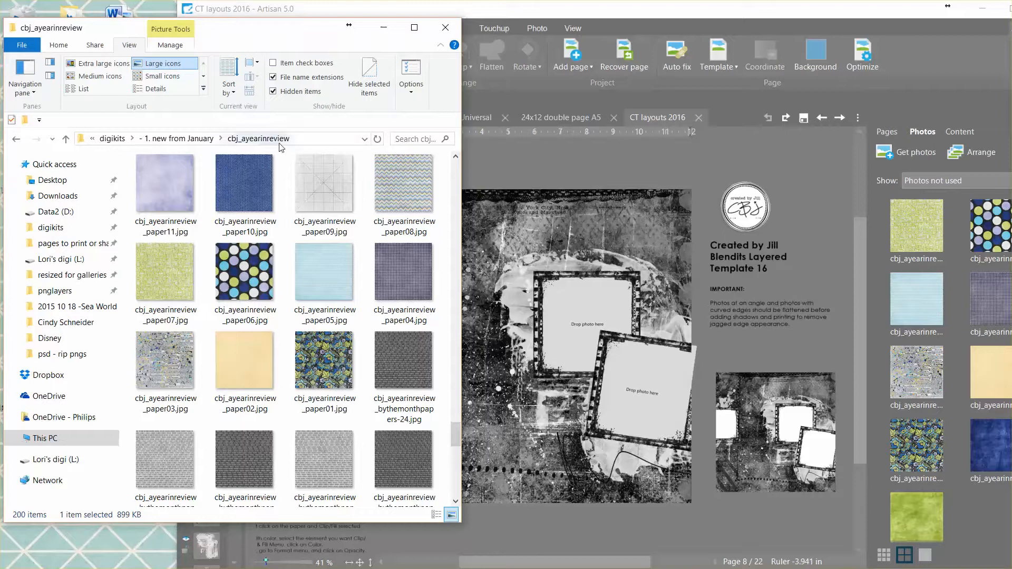
click(504, 171)
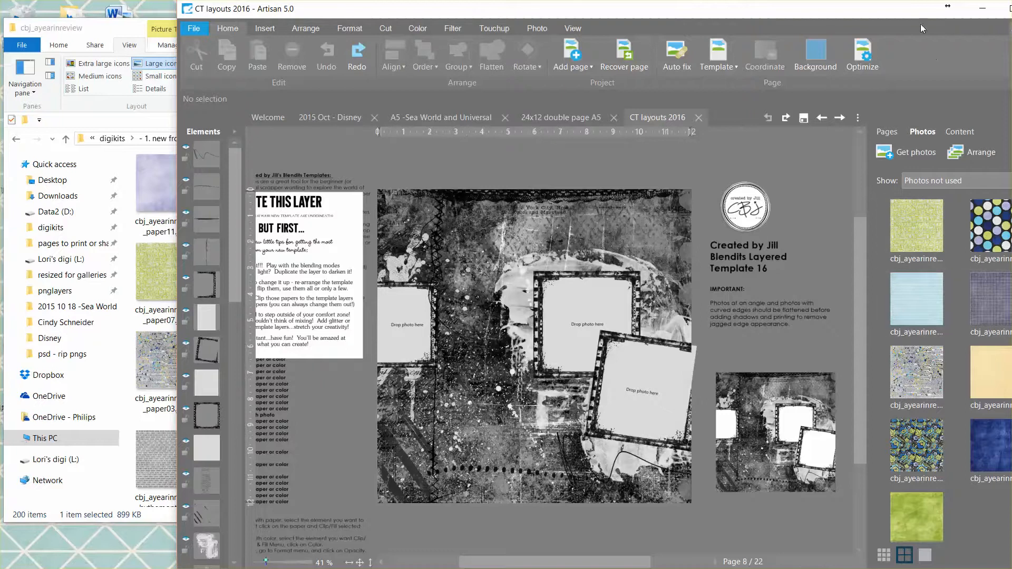
drag(912, 14, 867, 10)
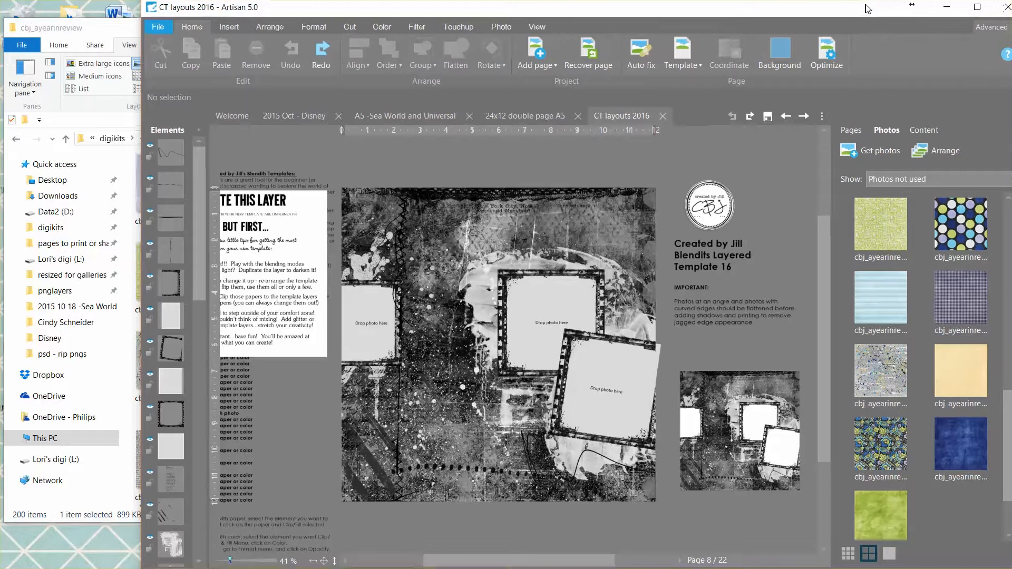
scroll(967, 466, down, 2)
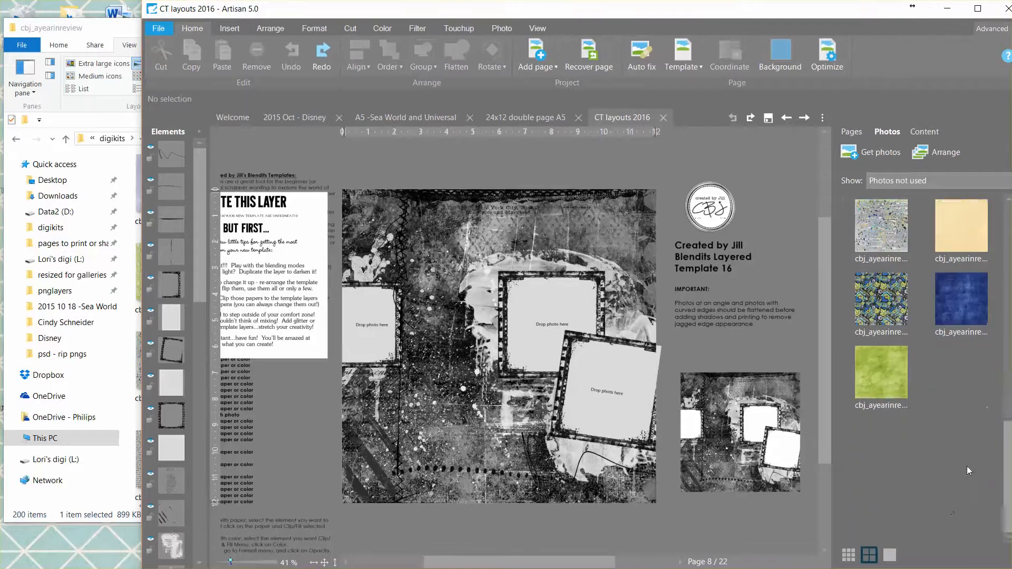
scroll(797, 273, up, 2)
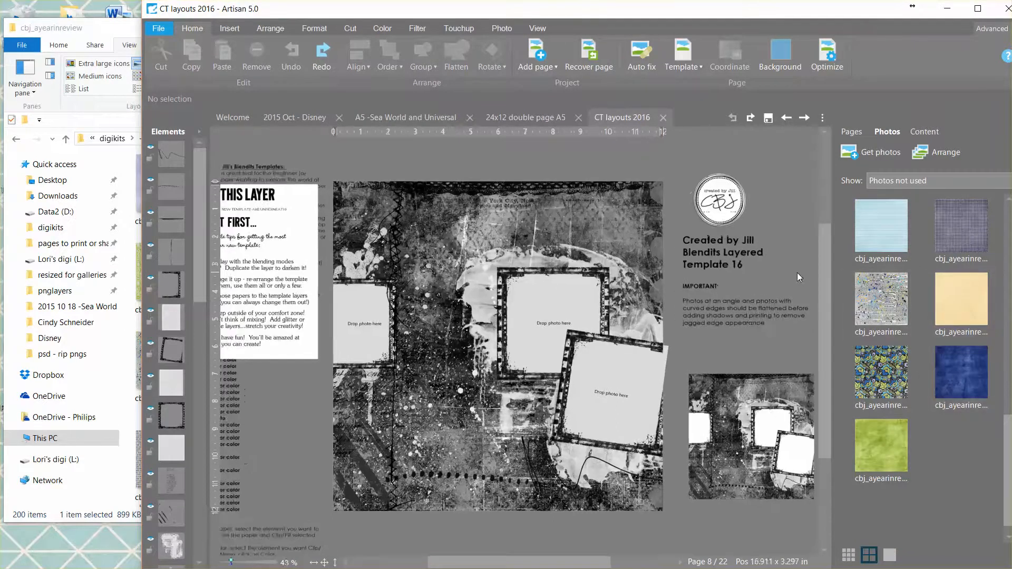
scroll(680, 275, down, 2)
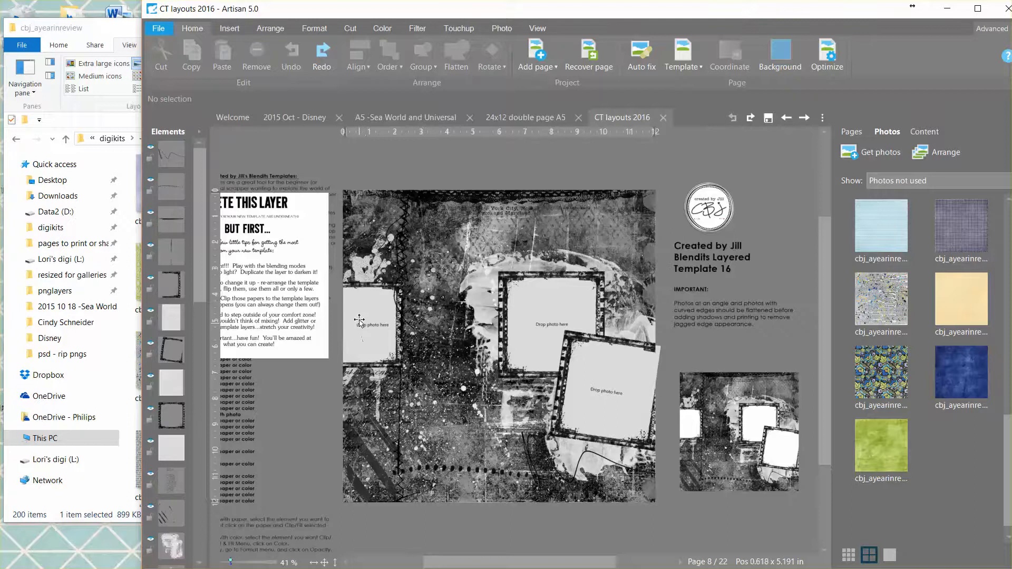
Locate the "DELETE THIS LAYER" instruction card in the elements list and hide it
click(248, 216)
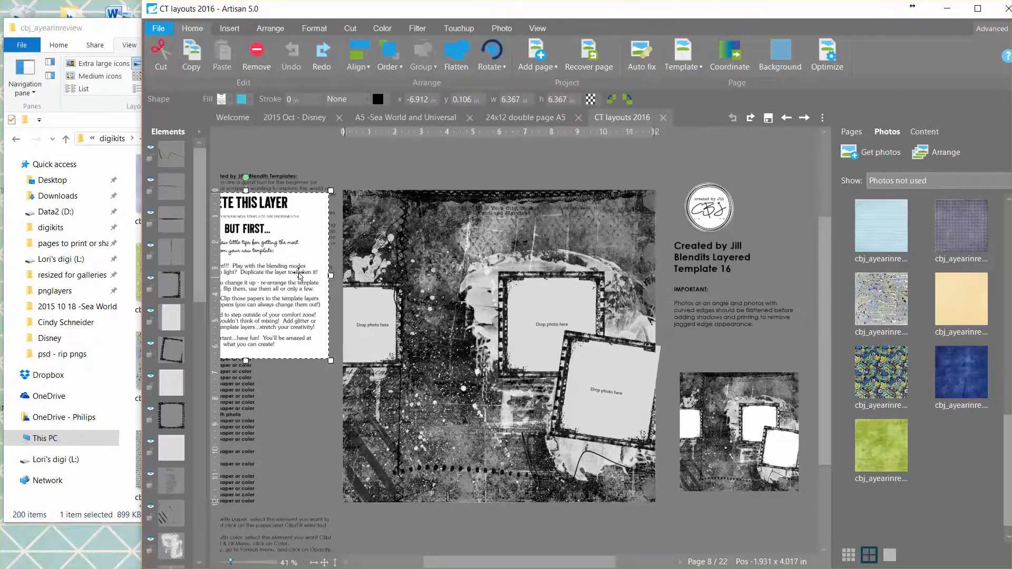
drag(457, 562, 431, 563)
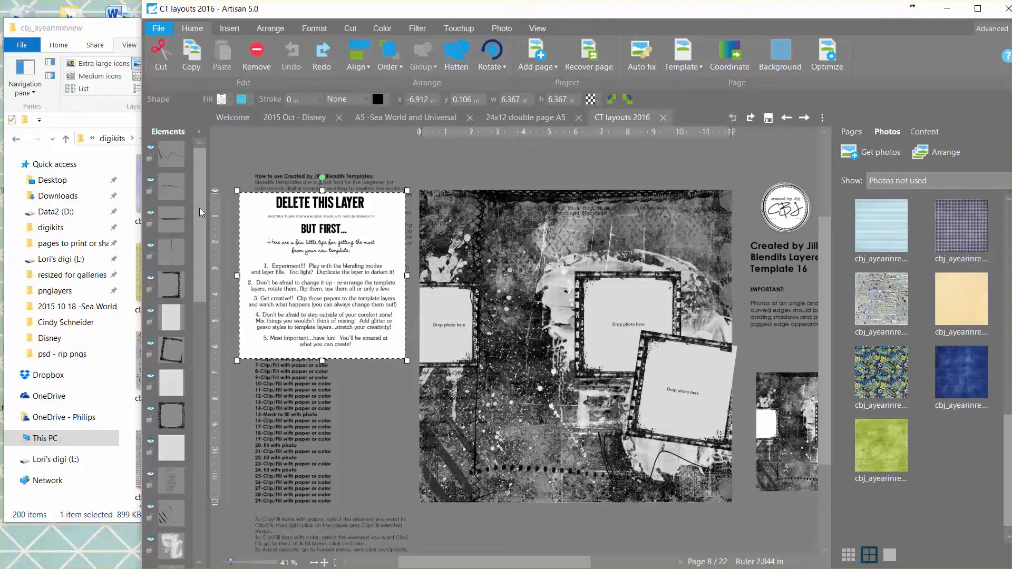
drag(198, 200, 184, 479)
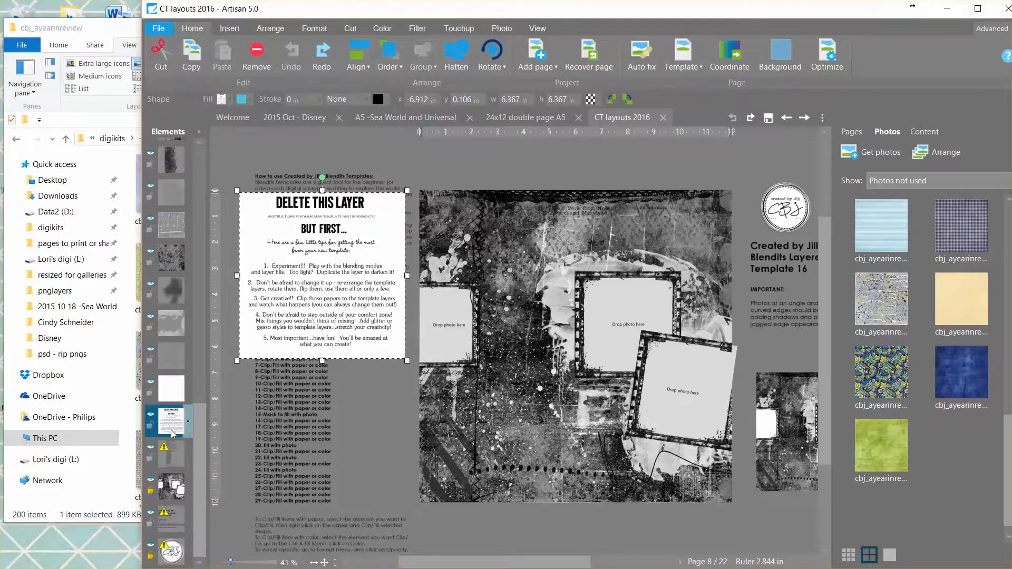
click(150, 416)
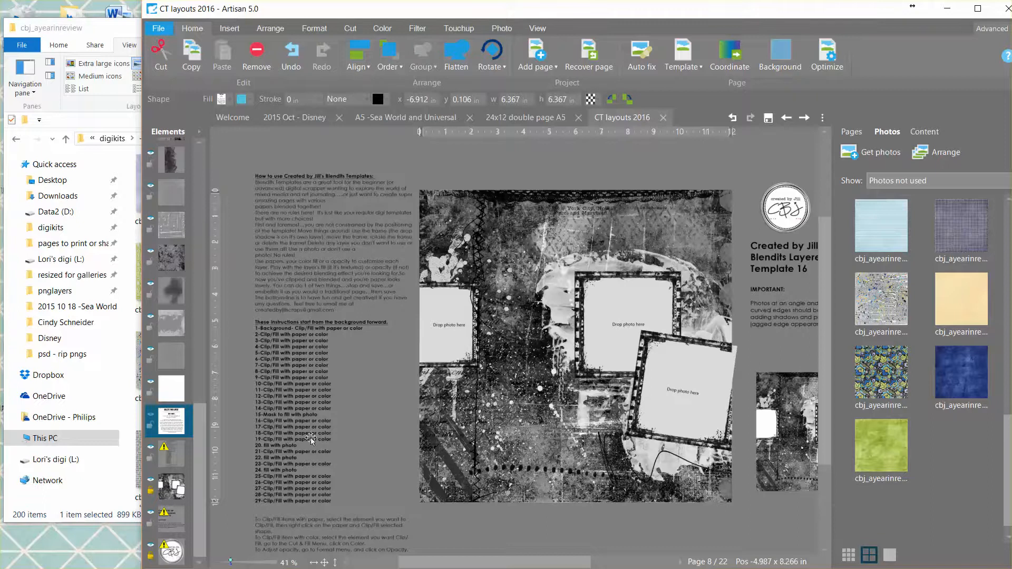
Fill the template layer directly above the white background with the cream striped paper, shifting the crop slightly on the paper
drag(419, 562, 465, 560)
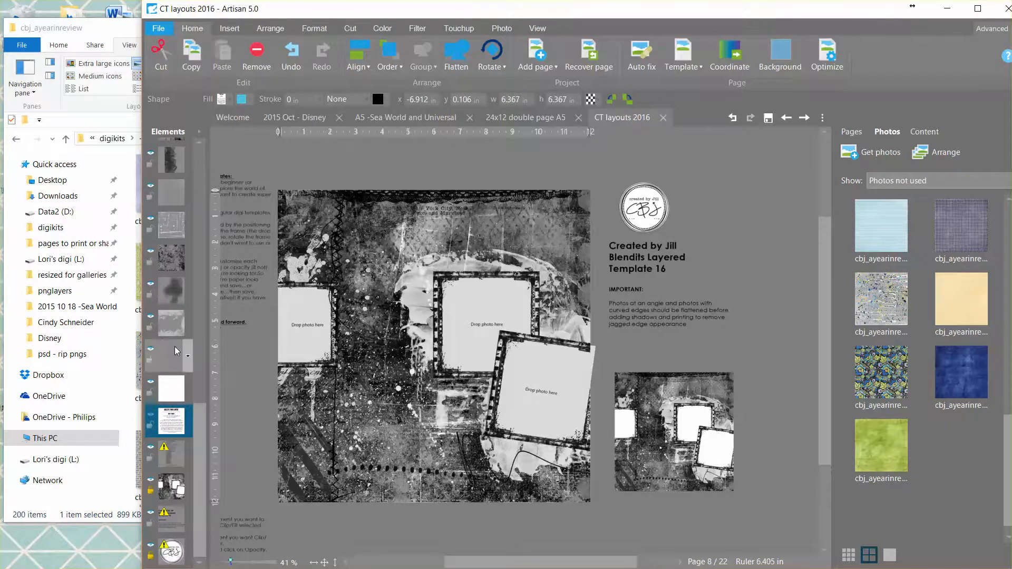
click(168, 381)
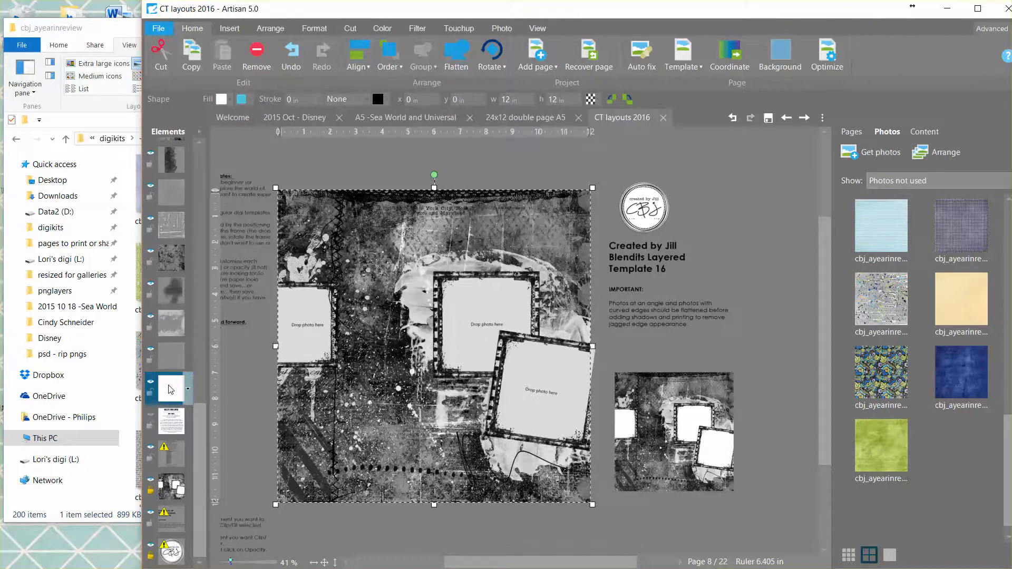
click(168, 352)
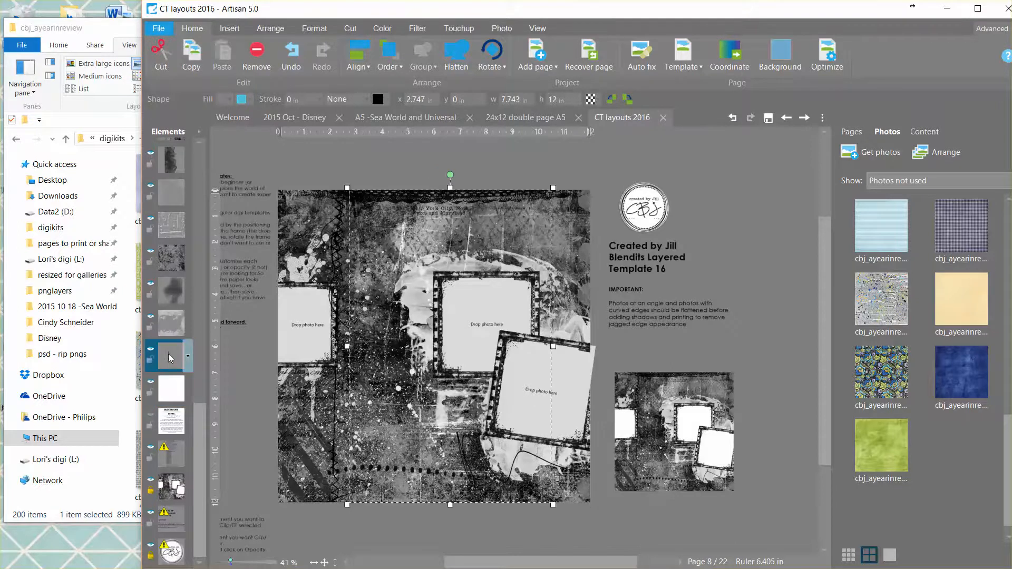
right_click(966, 312)
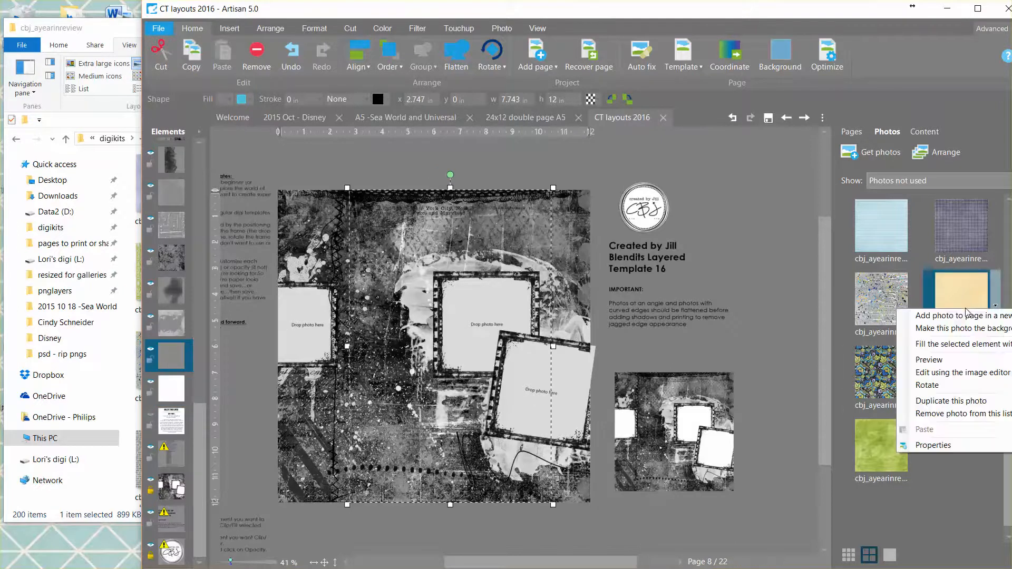
click(964, 345)
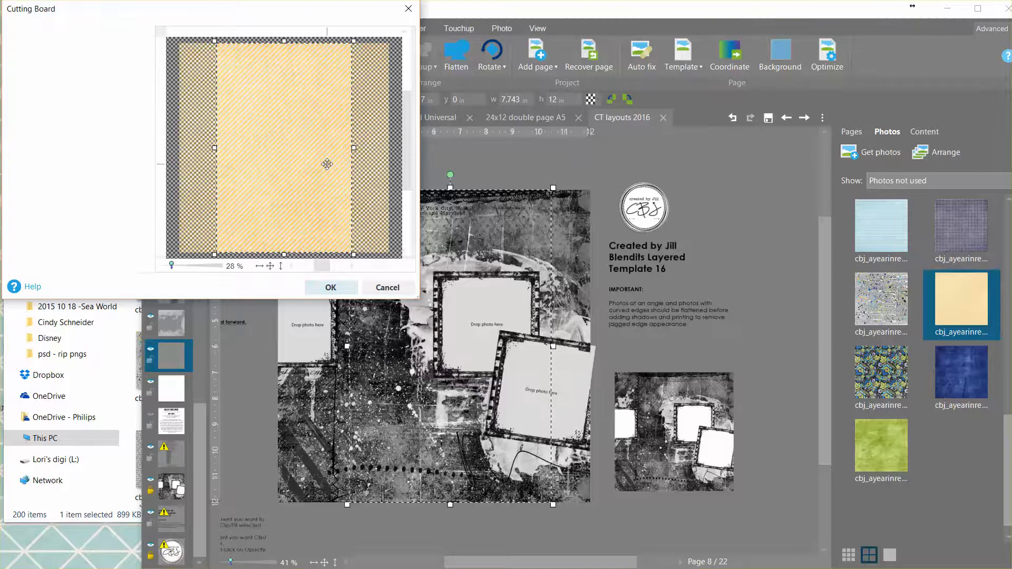
mouse_move(327, 165)
mouse_down()
mouse_move(278, 161)
mouse_move(340, 165)
mouse_move(319, 162)
mouse_up()
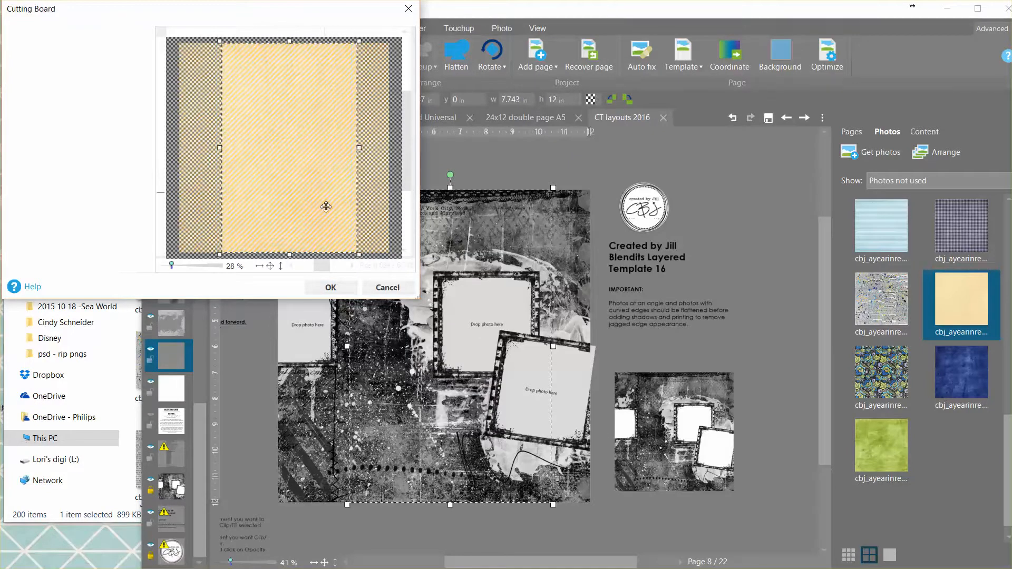
click(331, 288)
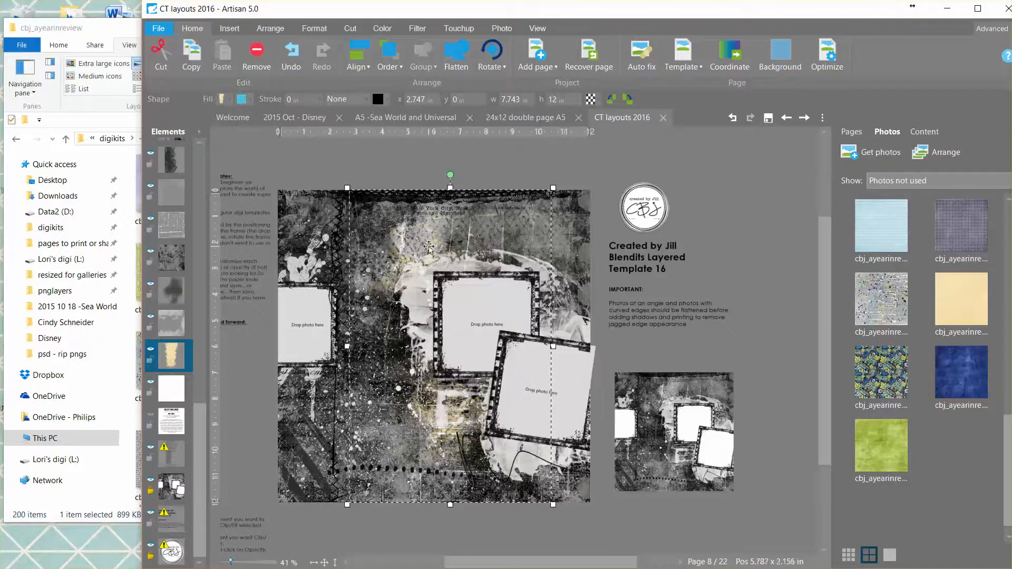
Fill the 12 x 12 in texture layer just above the cream one with the pale blue lined paper
click(162, 324)
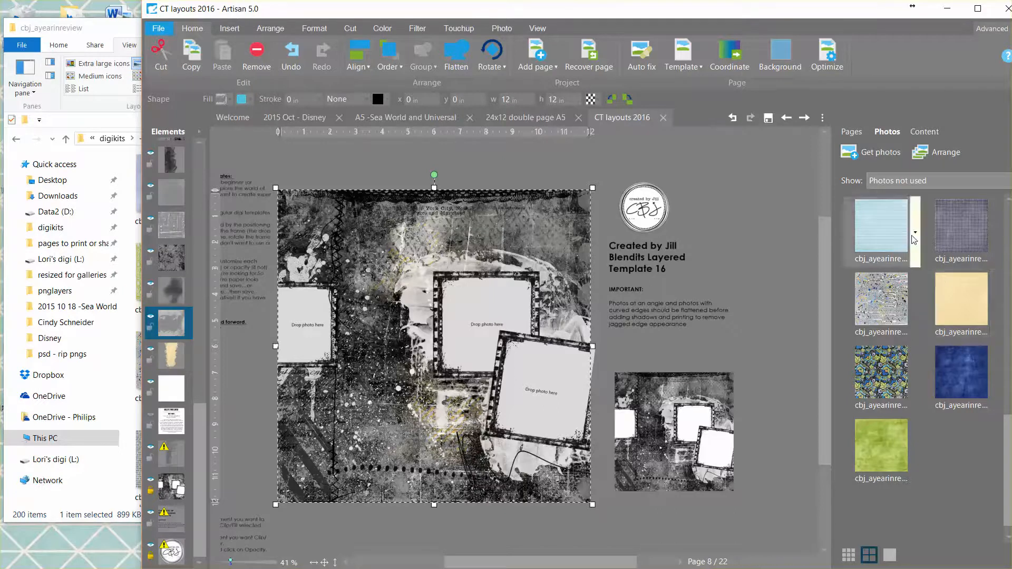
right_click(882, 233)
click(897, 267)
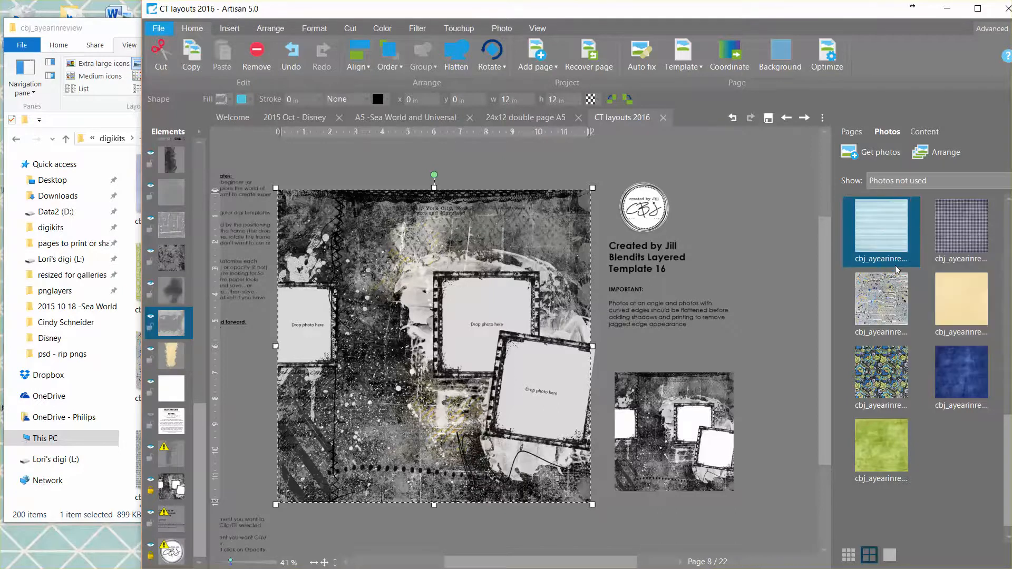
click(331, 287)
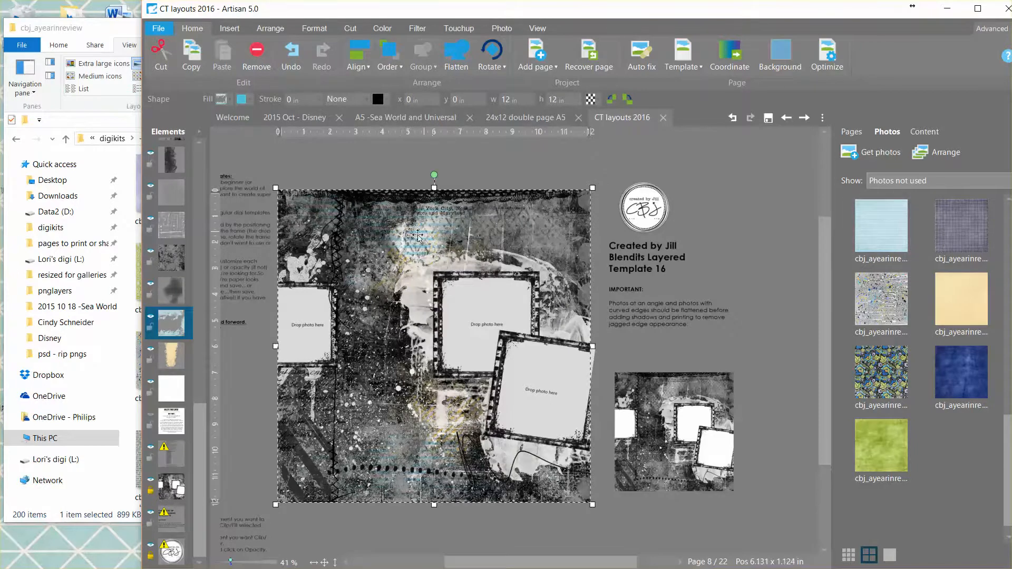
Fill the 10.09 in wide blot layer above the pale blue one with the mottled green paper
click(183, 285)
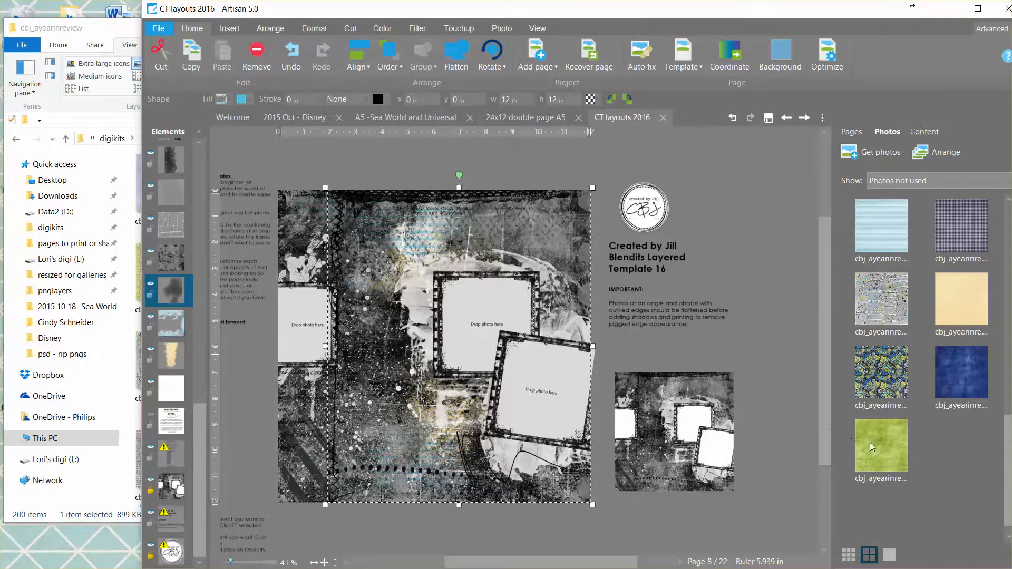
right_click(887, 443)
click(899, 456)
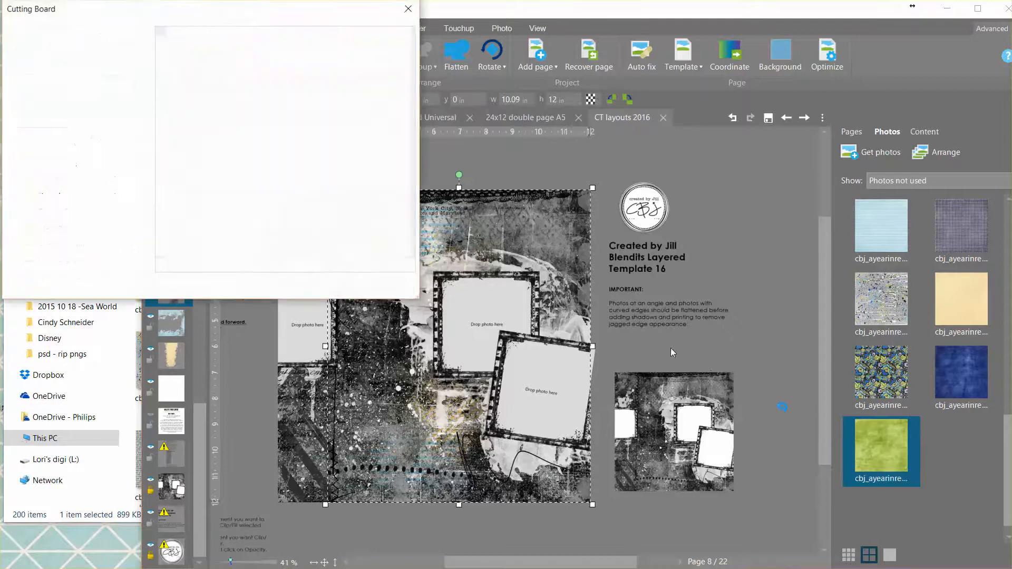
click(330, 288)
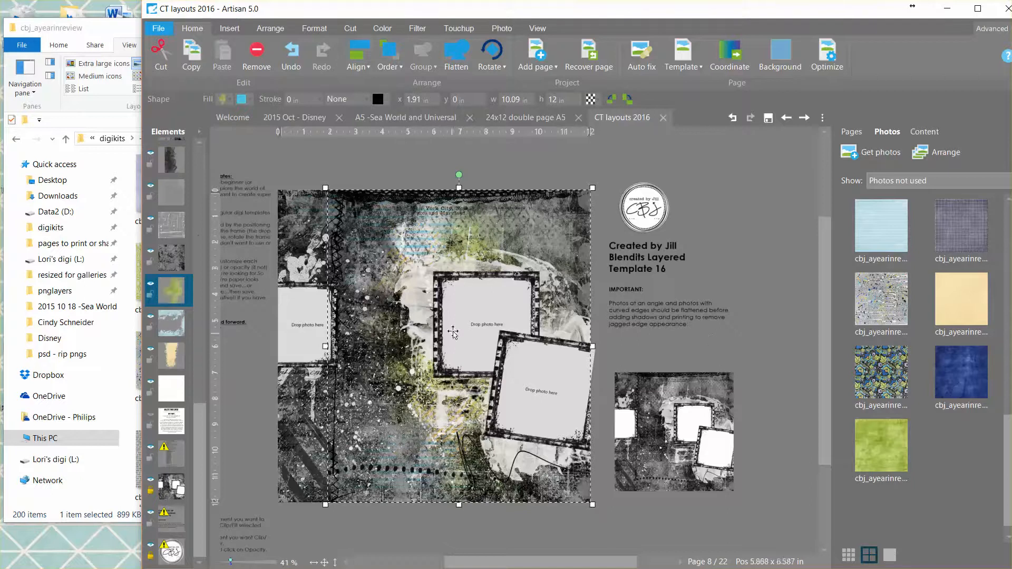
Fill the 11.993 in texture layer above the green one with the bright sky-blue watercolor paper from the photo list
click(167, 267)
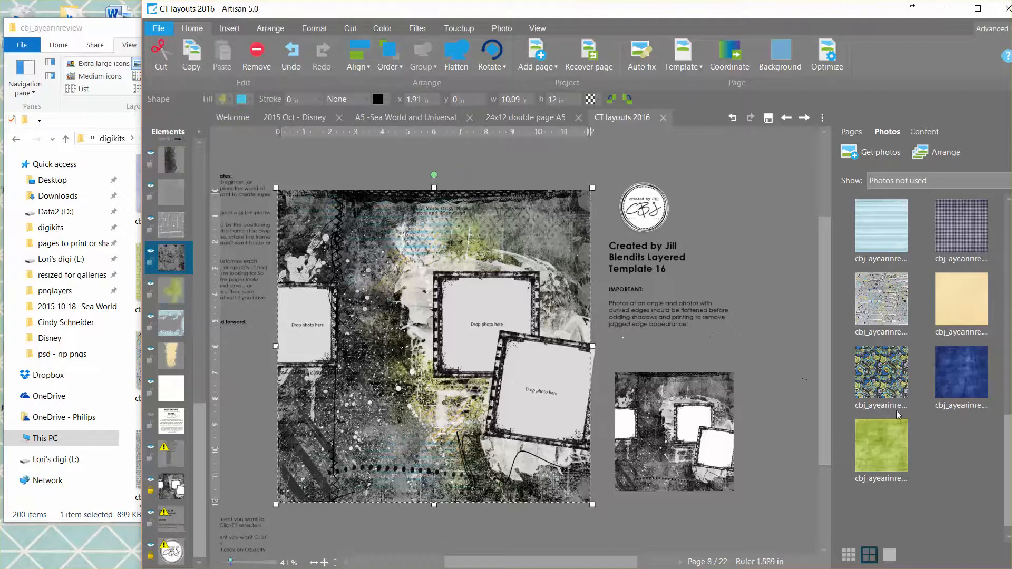
drag(1007, 464, 1006, 388)
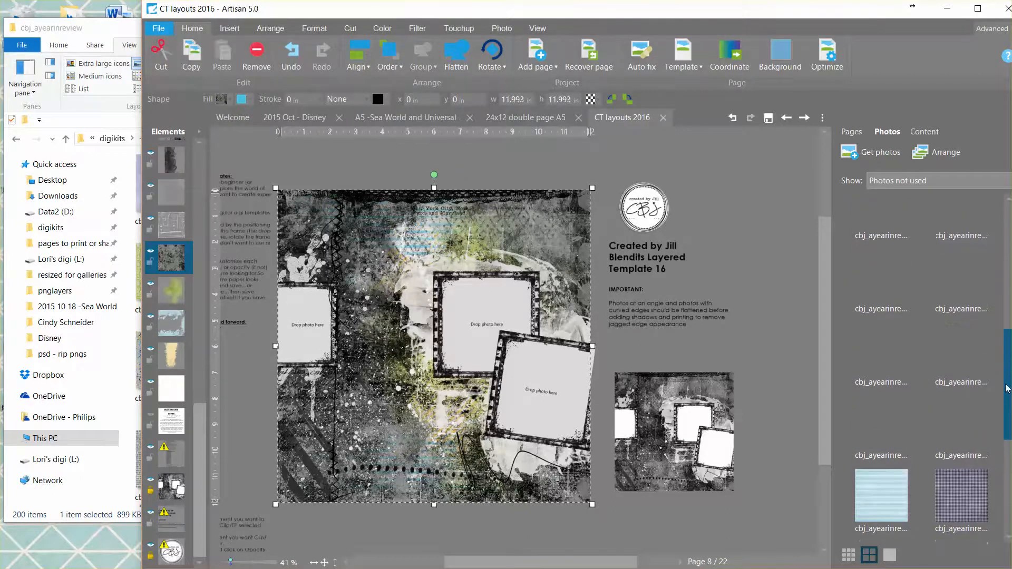
scroll(1006, 384, up, 2)
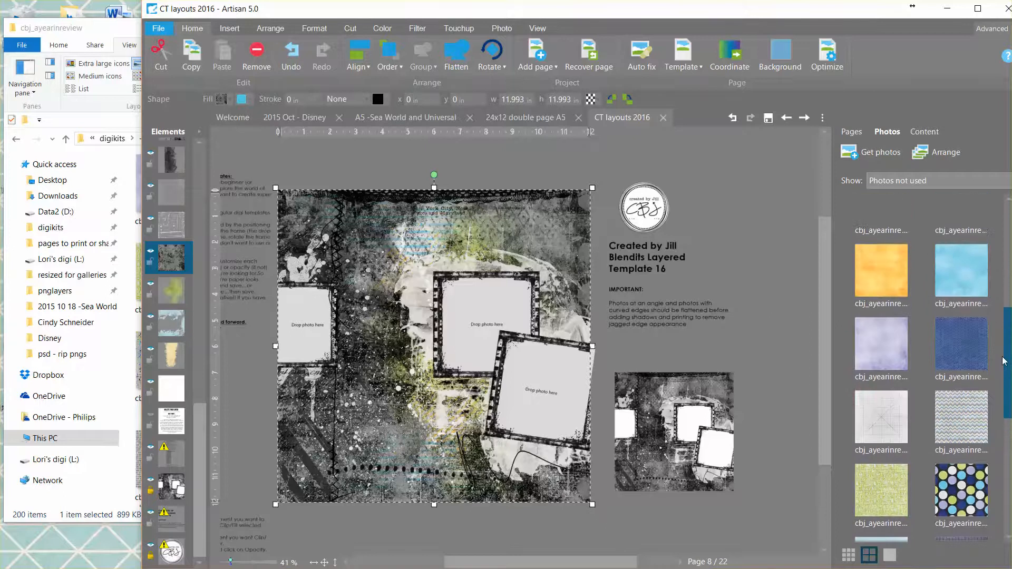
right_click(963, 336)
click(957, 357)
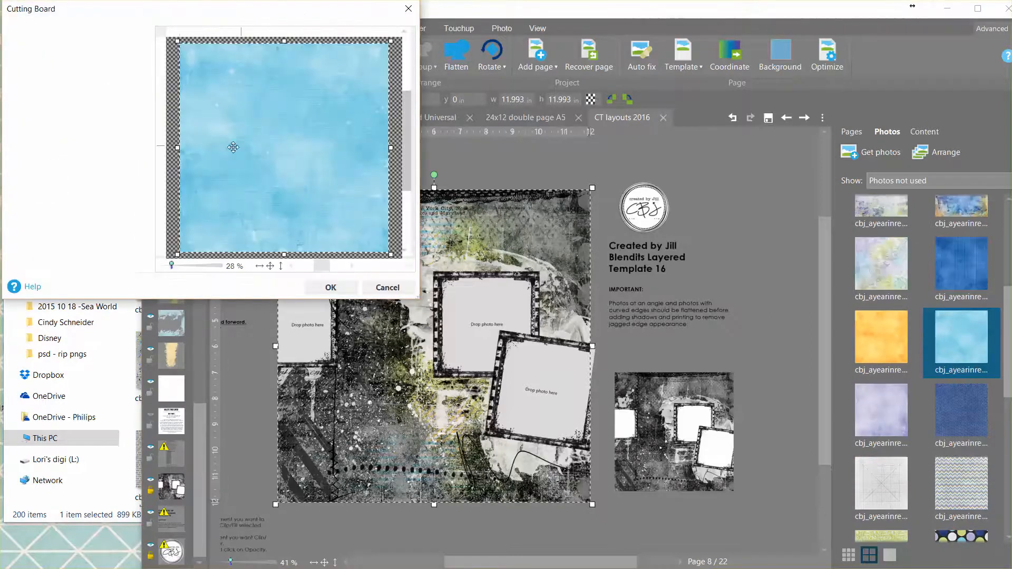
click(323, 289)
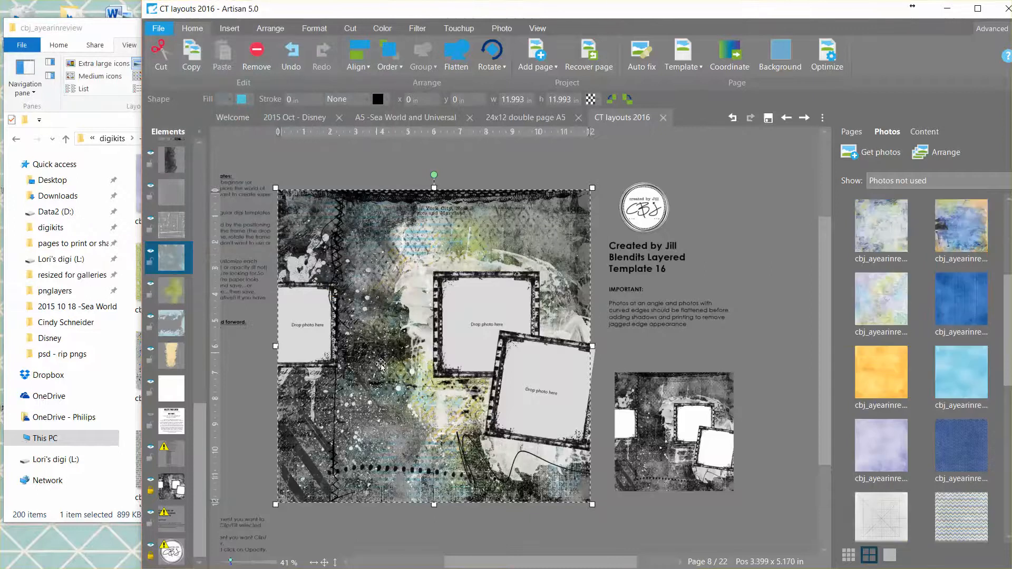
Fill the narrow 0.56 in strip layer along the page's right edge with the patterned denim-blue paper
click(169, 227)
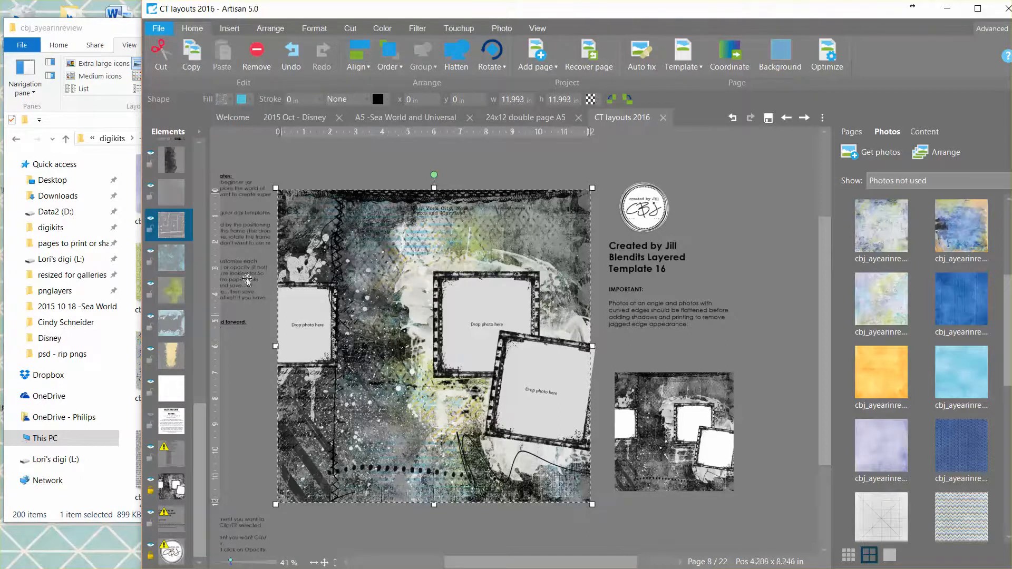
click(169, 192)
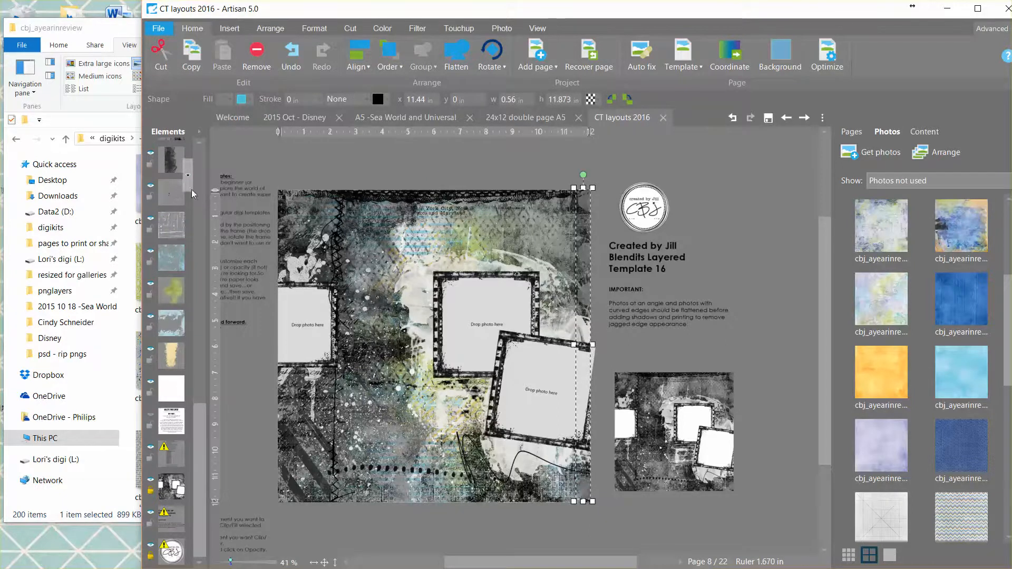
right_click(951, 452)
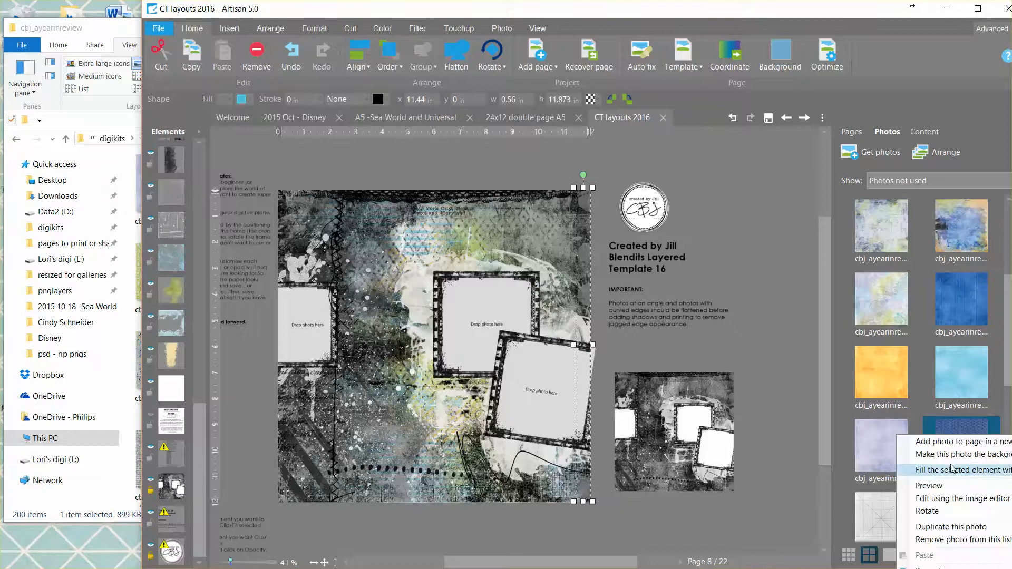
click(952, 469)
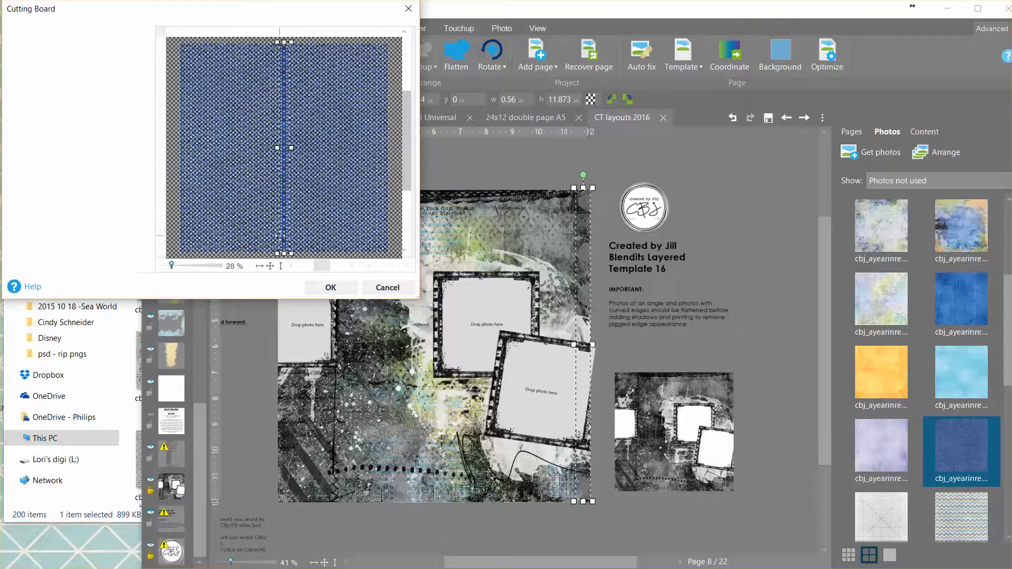
click(322, 286)
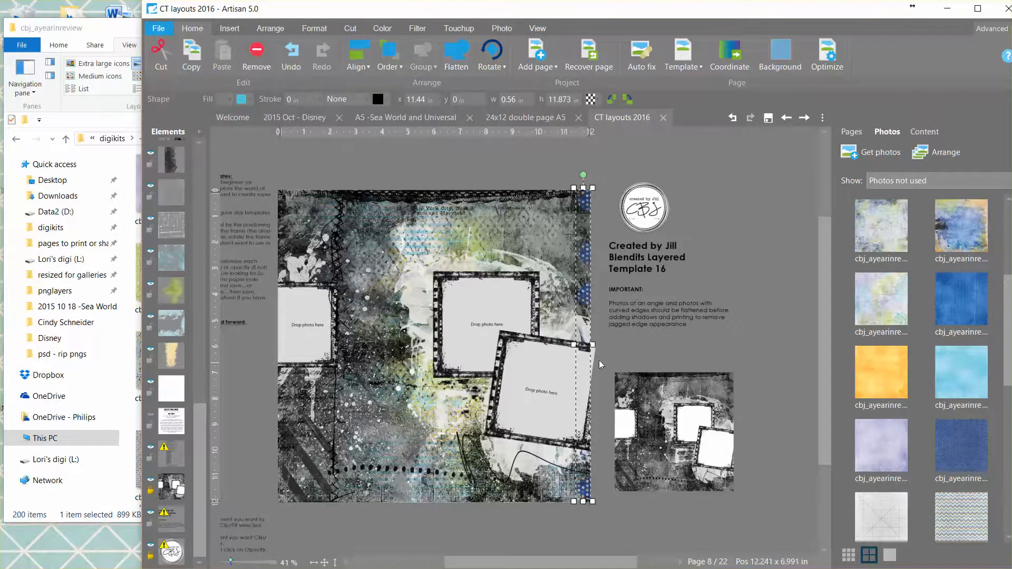
Fill the 6.427 x 12 in texture layer on the page's left half with the pastel lavender, yellow and green watercolor paper
drag(199, 416, 194, 350)
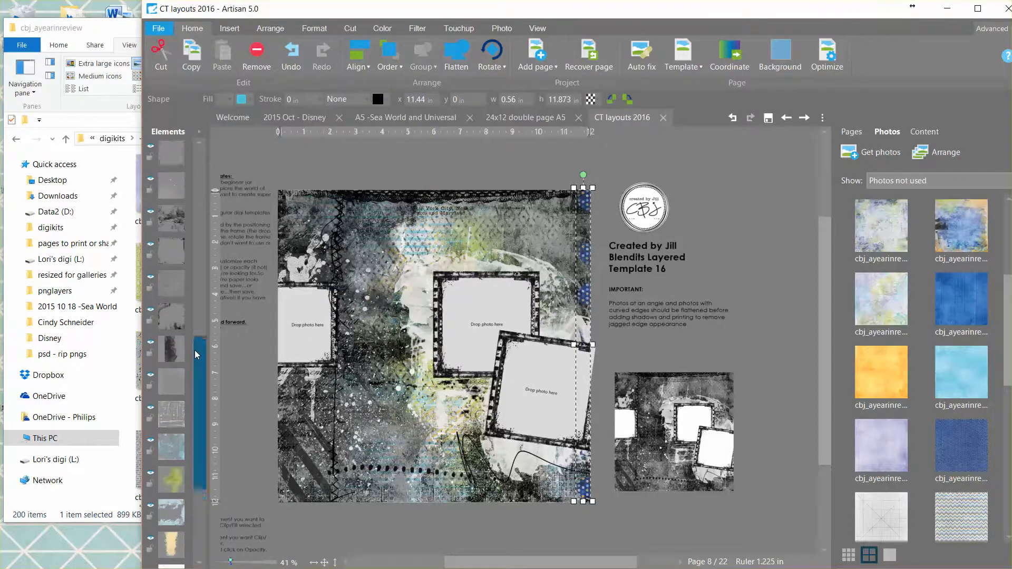
click(166, 348)
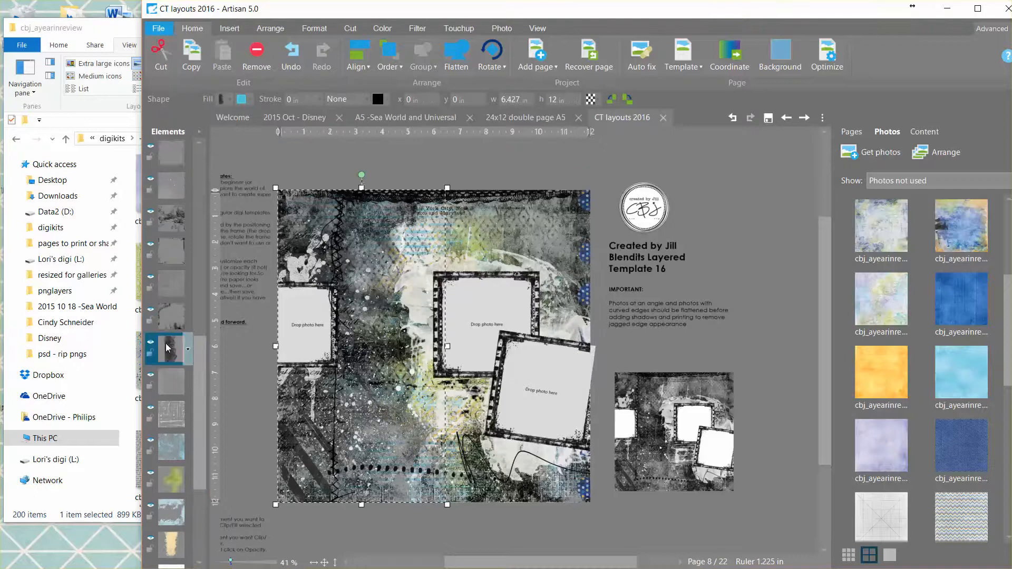
right_click(881, 299)
click(905, 336)
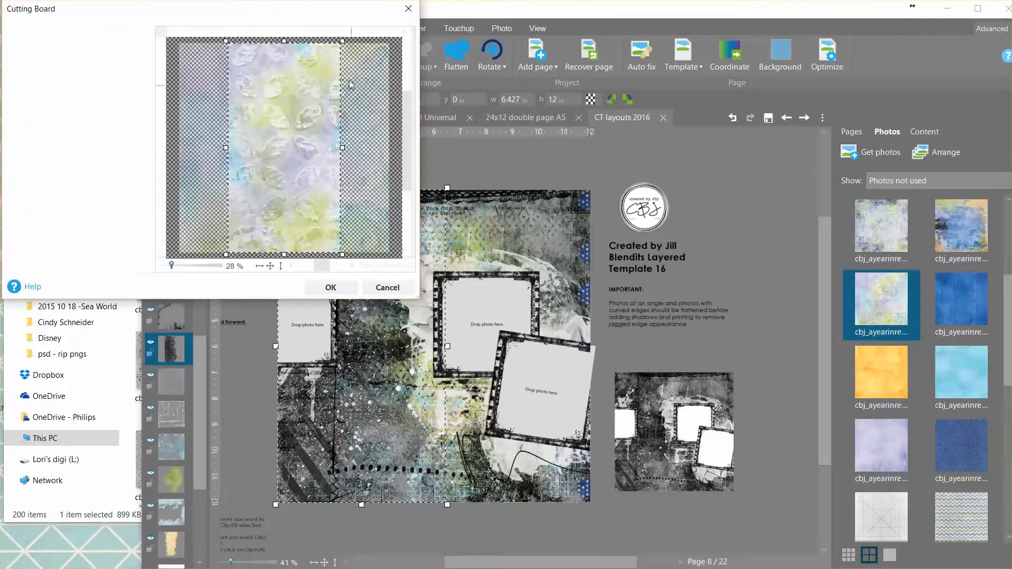
click(331, 287)
drag(334, 290, 335, 292)
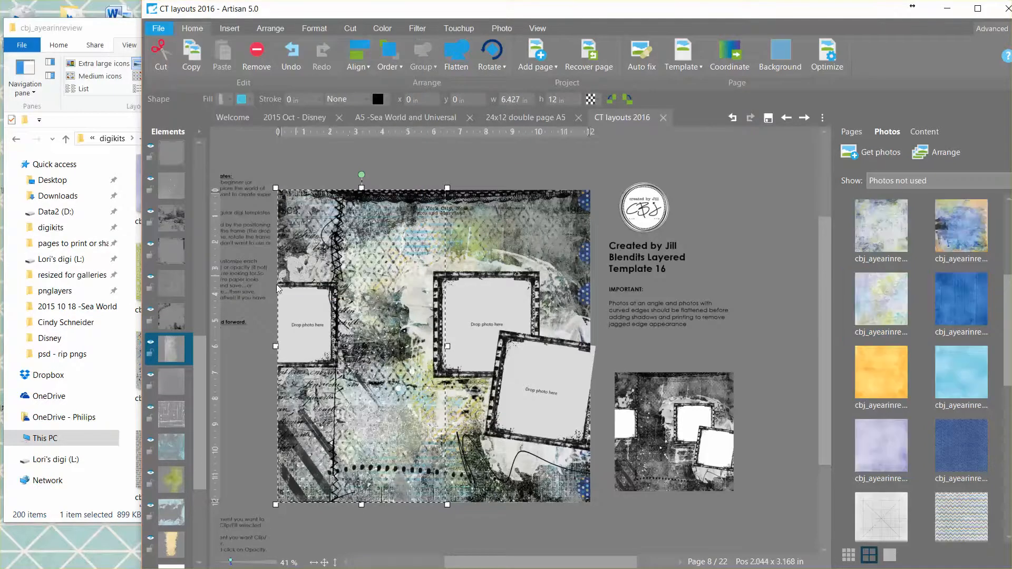
Fill the 11.993 in texture layer directly above the pastel one with a solid blue sampled from the bright blue paper
click(158, 310)
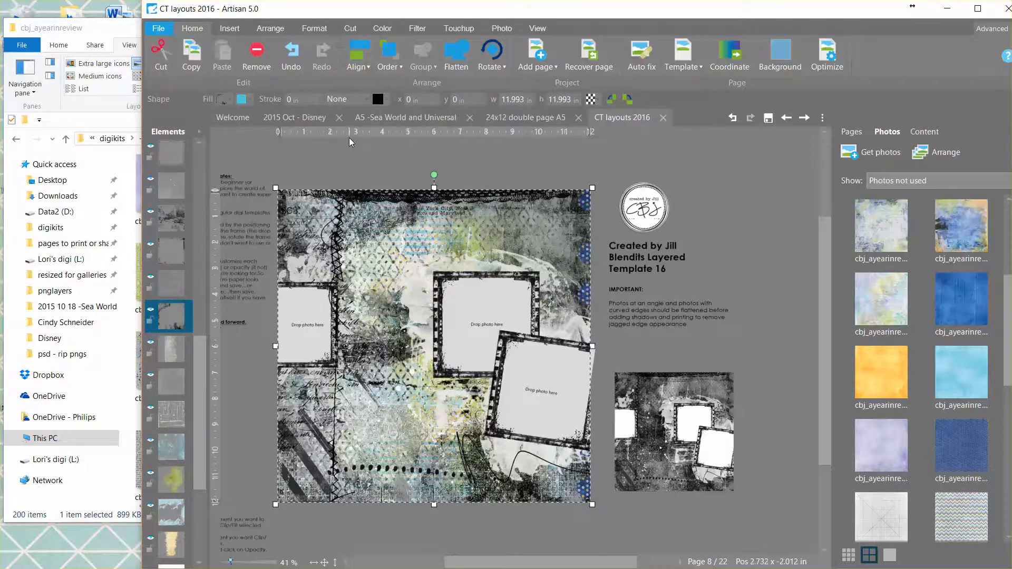
click(225, 100)
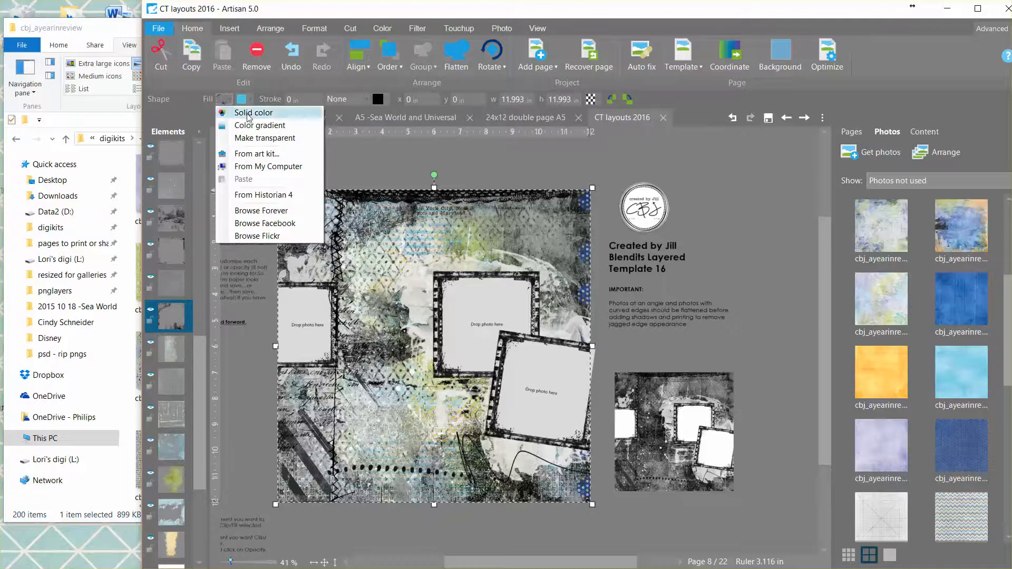
click(248, 113)
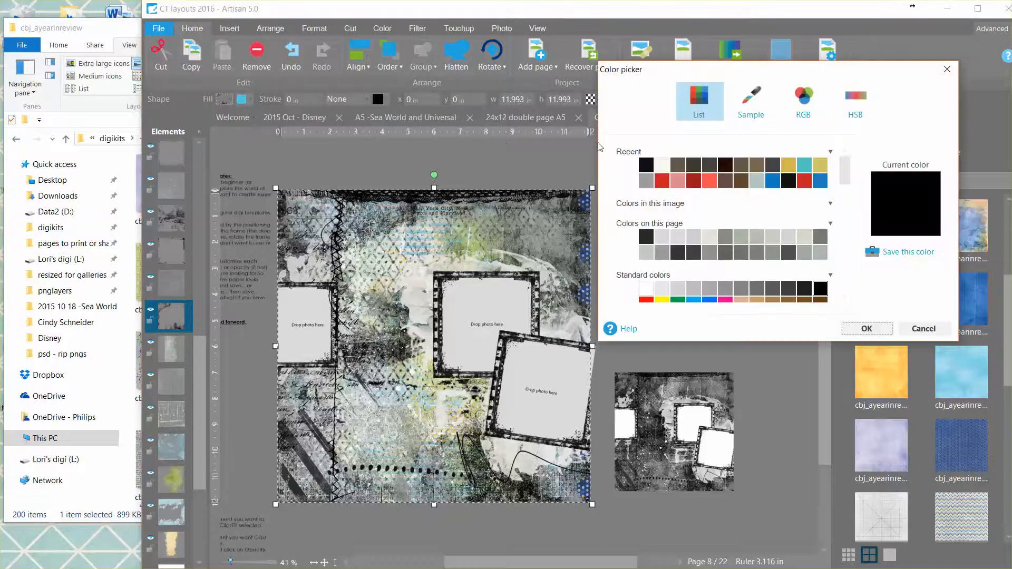
click(752, 103)
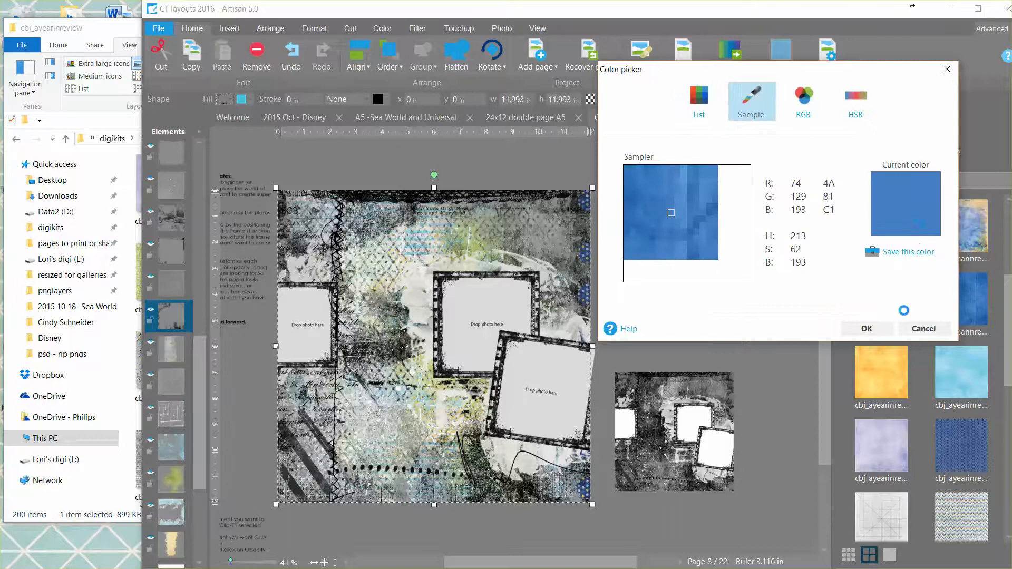
click(866, 329)
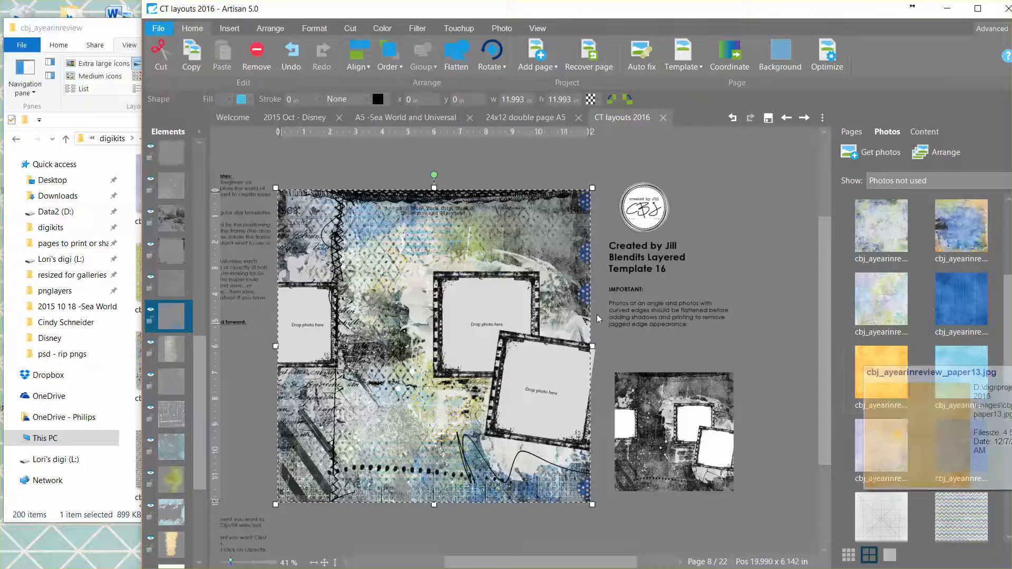
Fill the 11.993 in layer above the blue one with solid orange sampled from the orange paper, RGB 252, 185, 75
click(230, 101)
click(258, 114)
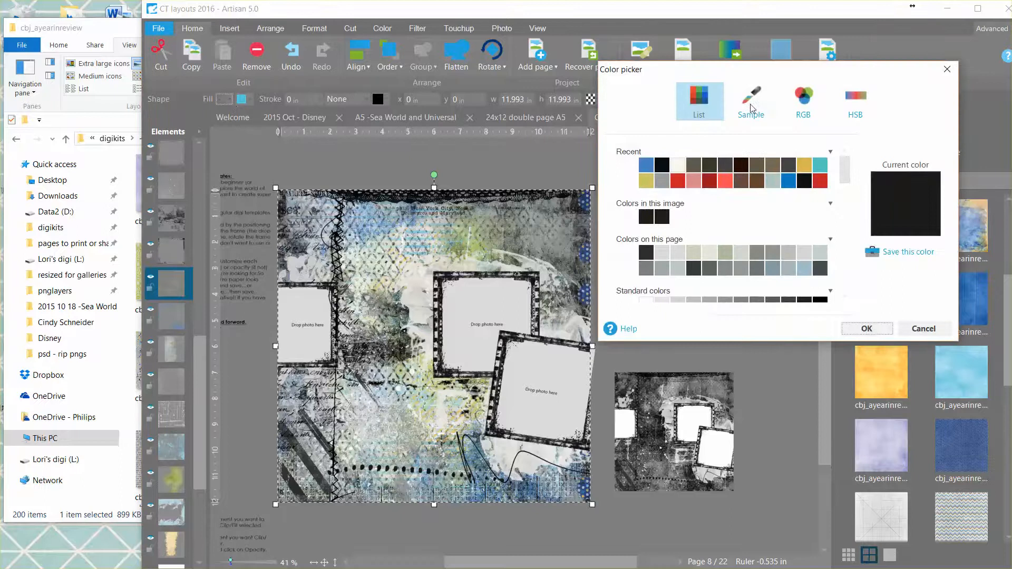
click(751, 103)
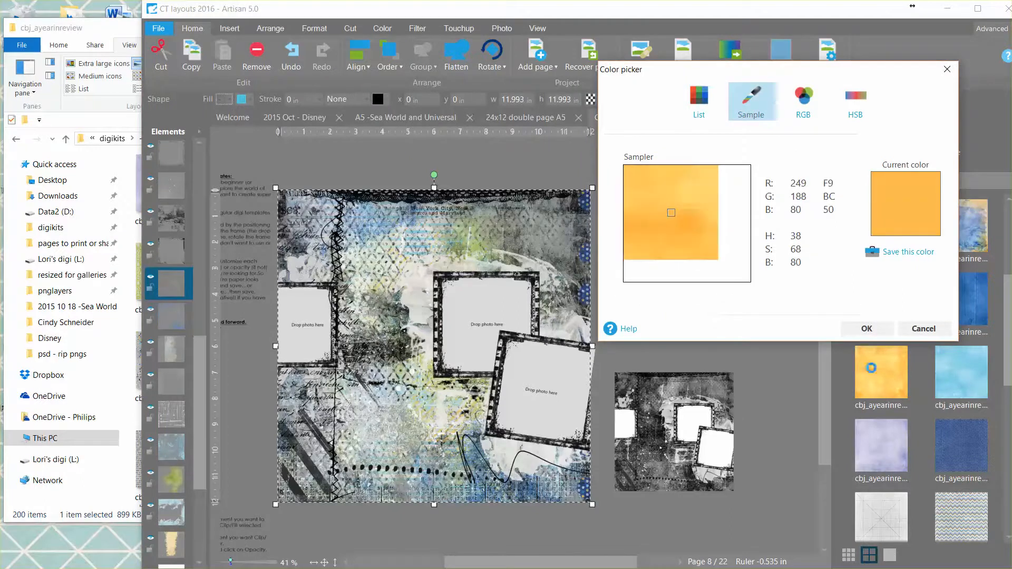
click(671, 223)
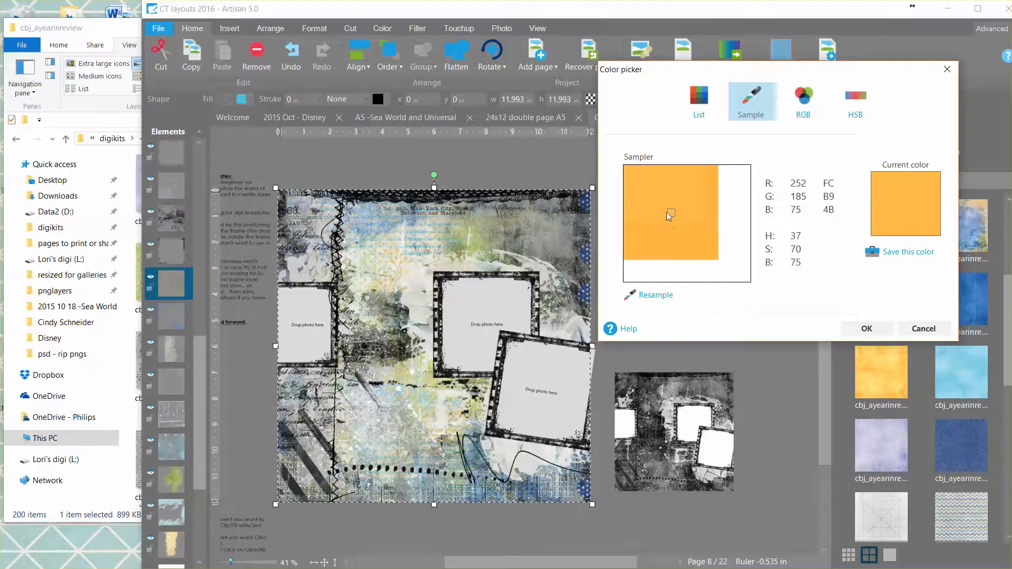
click(863, 328)
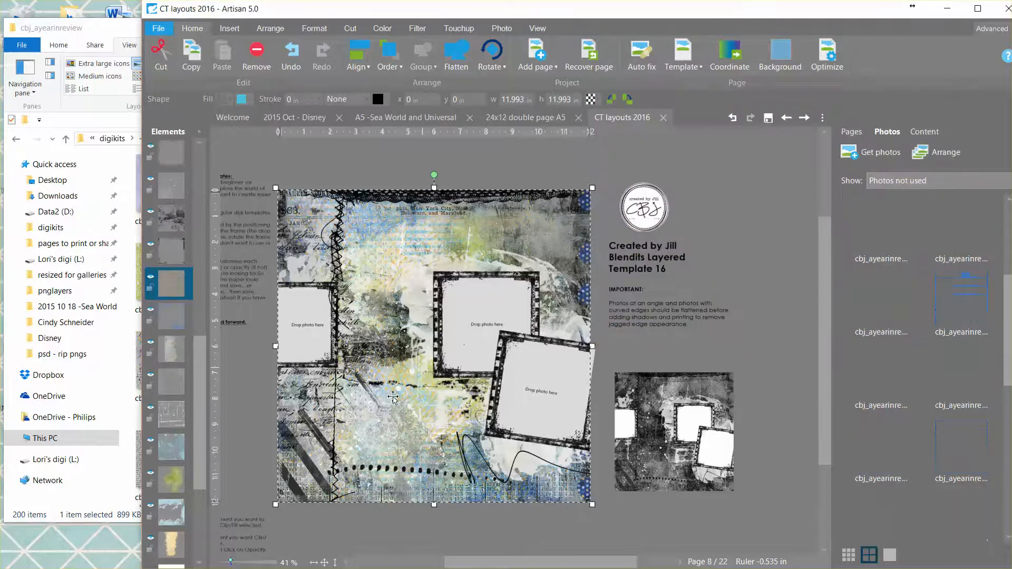
Fill the 12 x 12 in layer above the orange one with solid lavender sampled from the purple paper, RGB 165, 163, 208
click(170, 246)
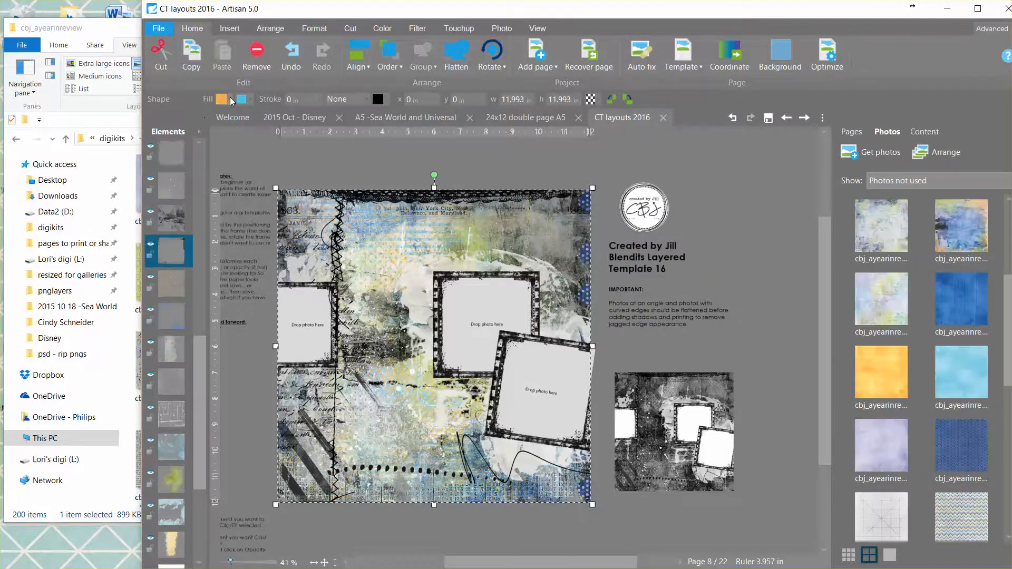
click(233, 102)
click(247, 111)
click(751, 99)
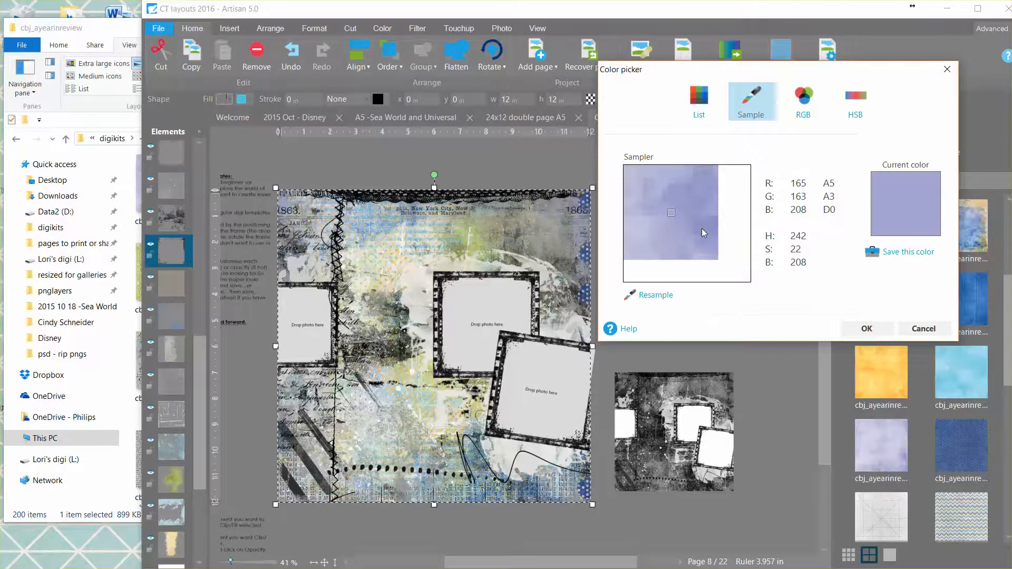
click(867, 328)
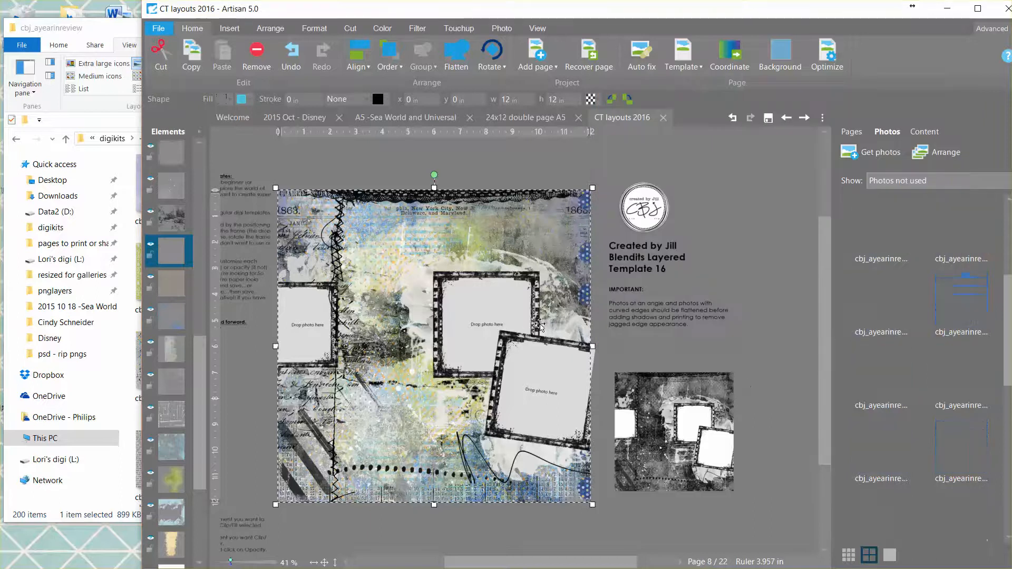
Fill the black painted 11.993 in texture layer above the lavender one with the lime green textured paper
click(162, 217)
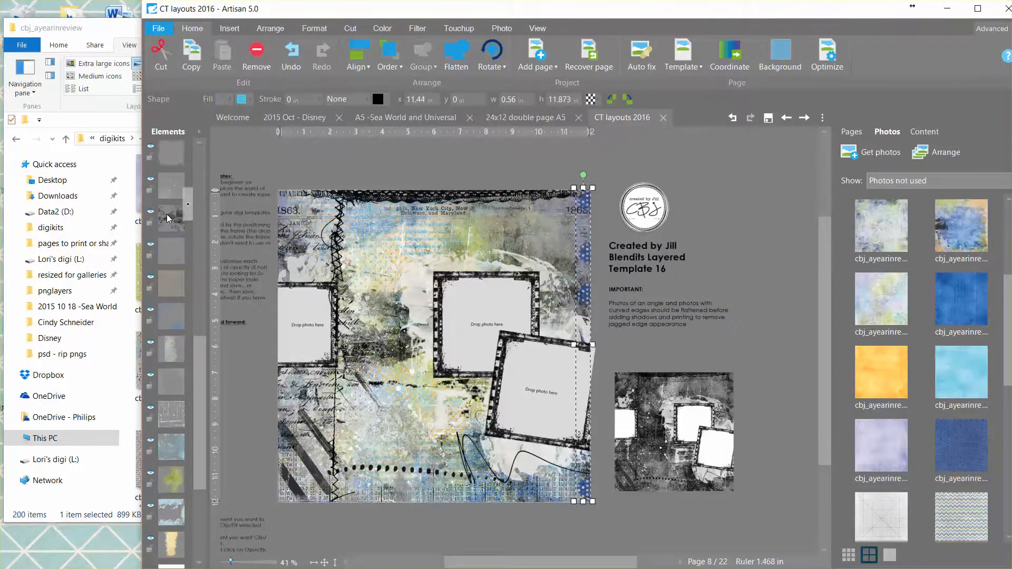
drag(203, 349, 195, 318)
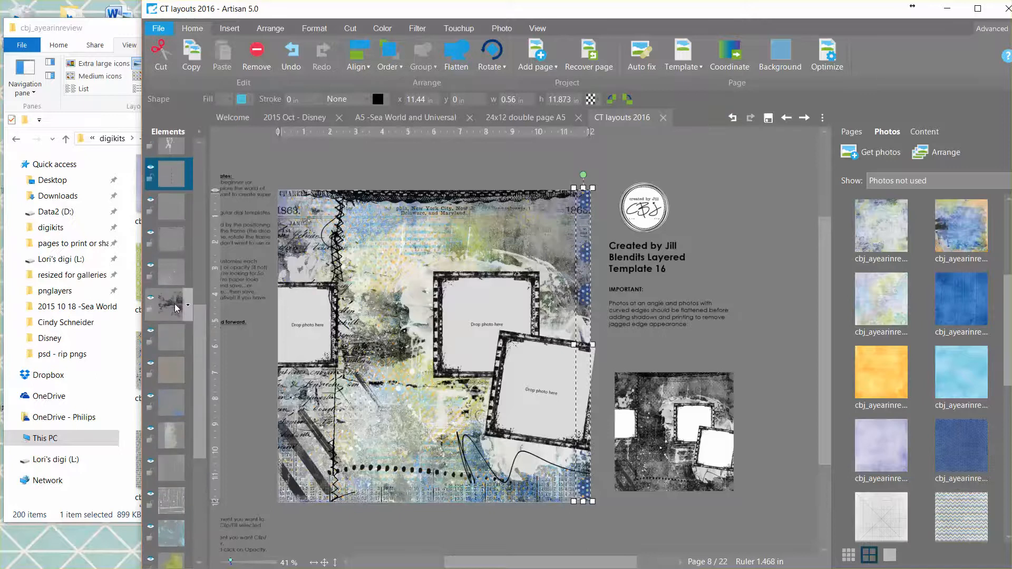
click(172, 305)
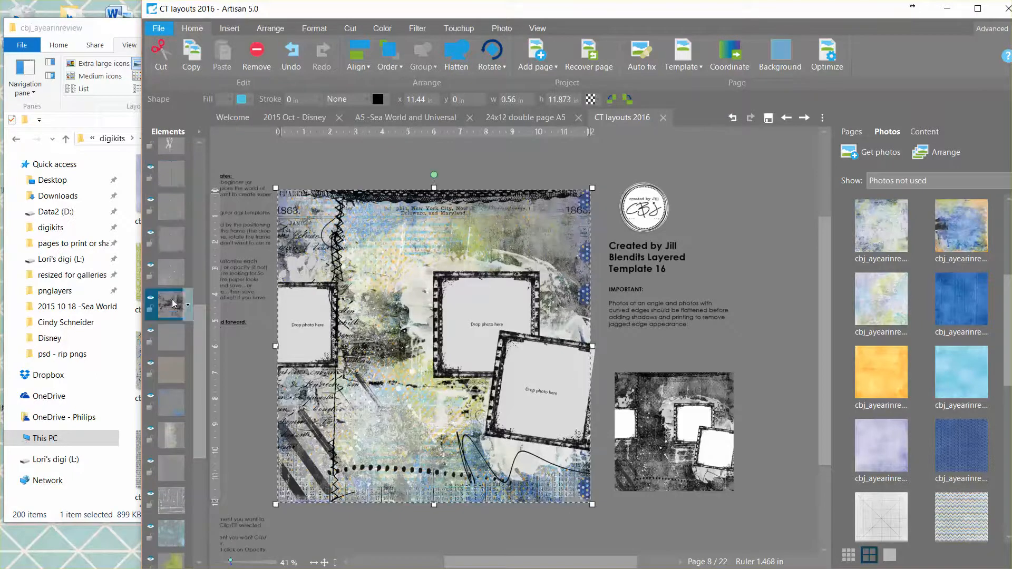
click(174, 175)
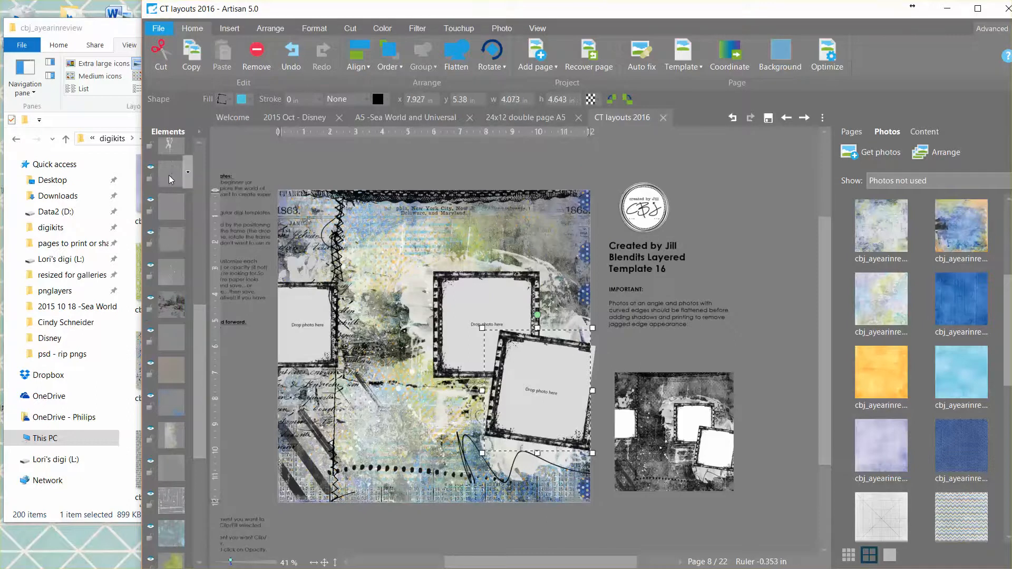
click(170, 303)
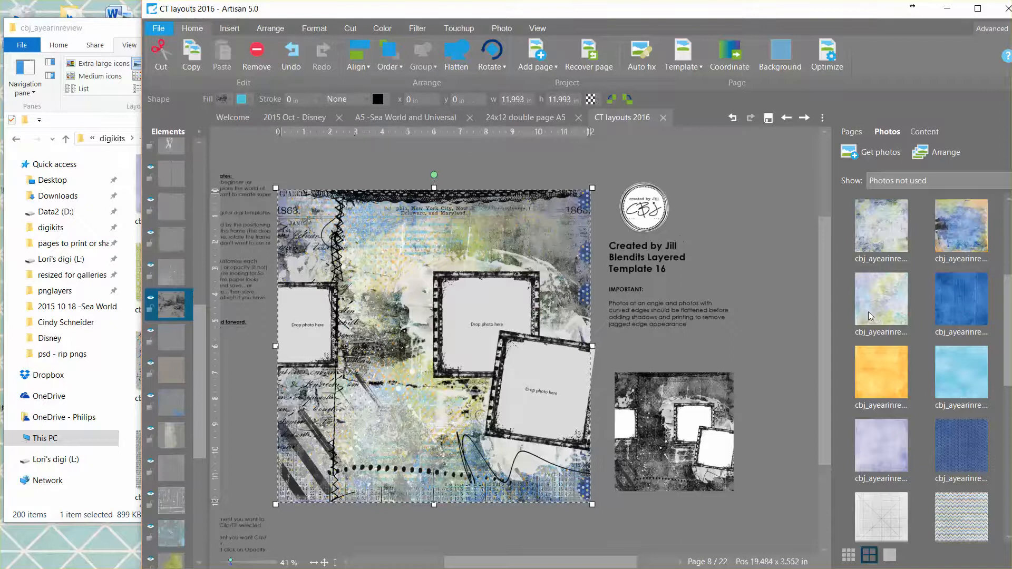
drag(1006, 357, 1003, 435)
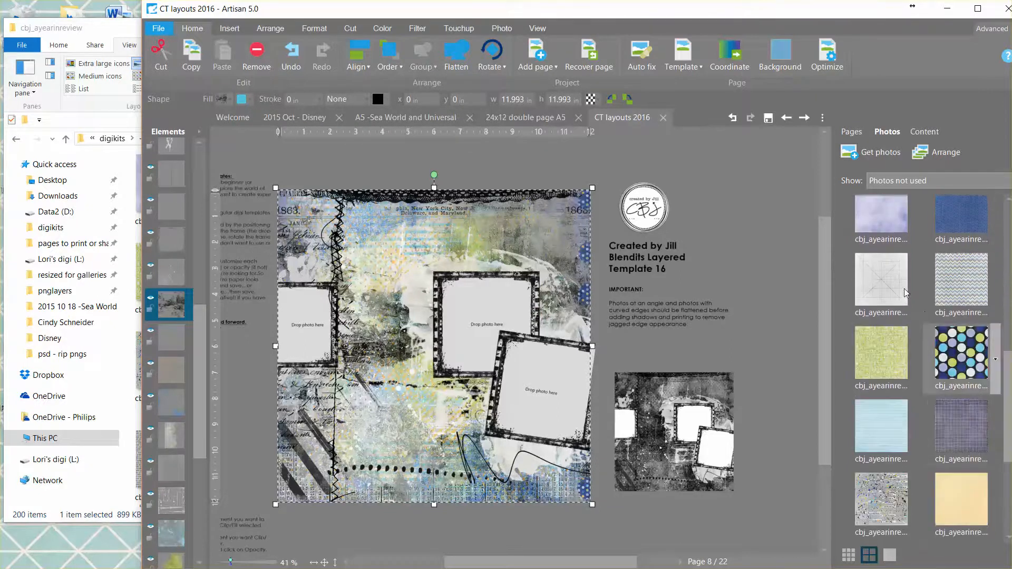
right_click(881, 348)
click(882, 354)
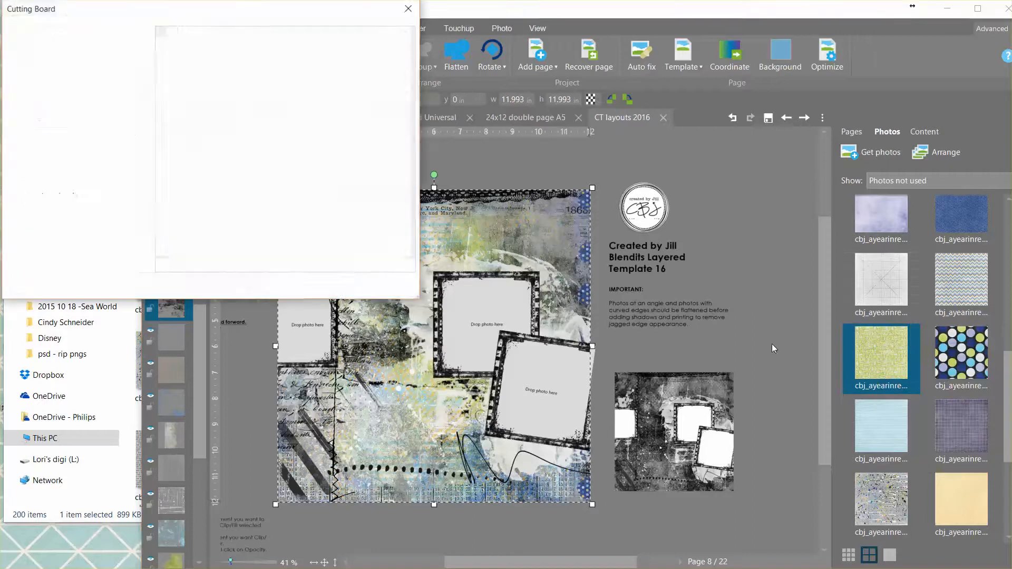
click(328, 287)
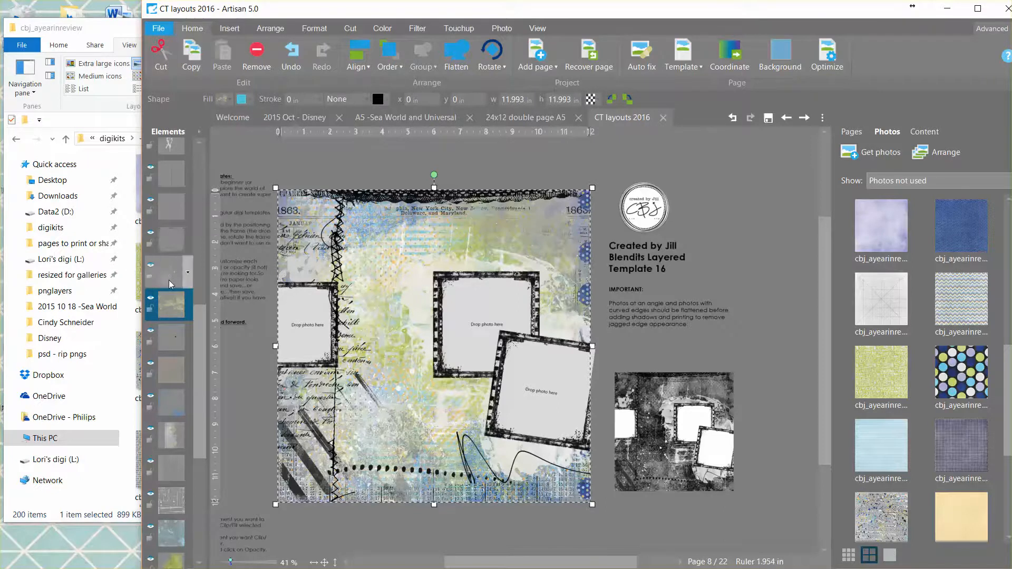
Fill the 11.993 in layer two places above the lime green one with the pale lavender paper
click(174, 238)
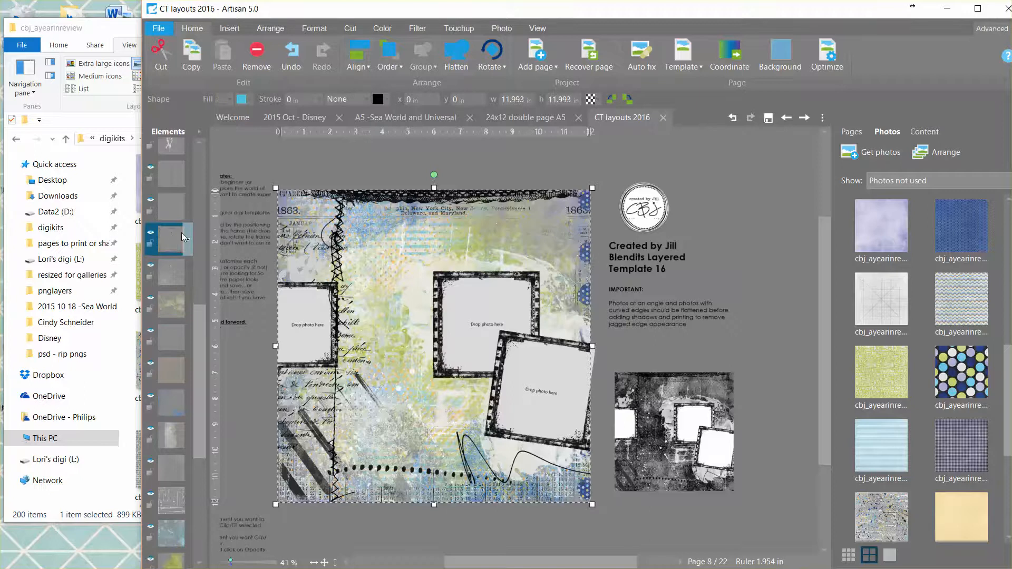
right_click(880, 230)
click(898, 266)
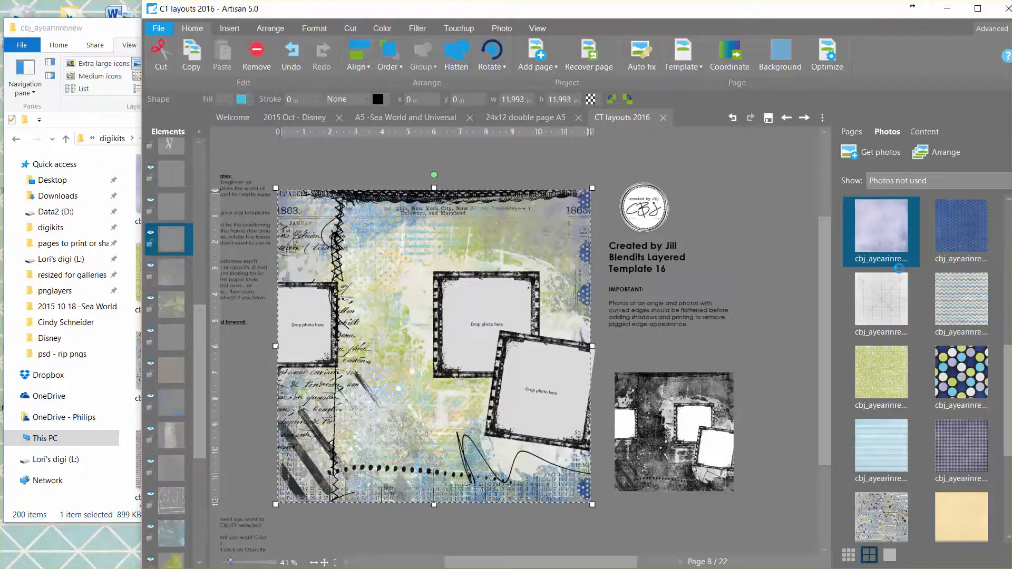
click(328, 287)
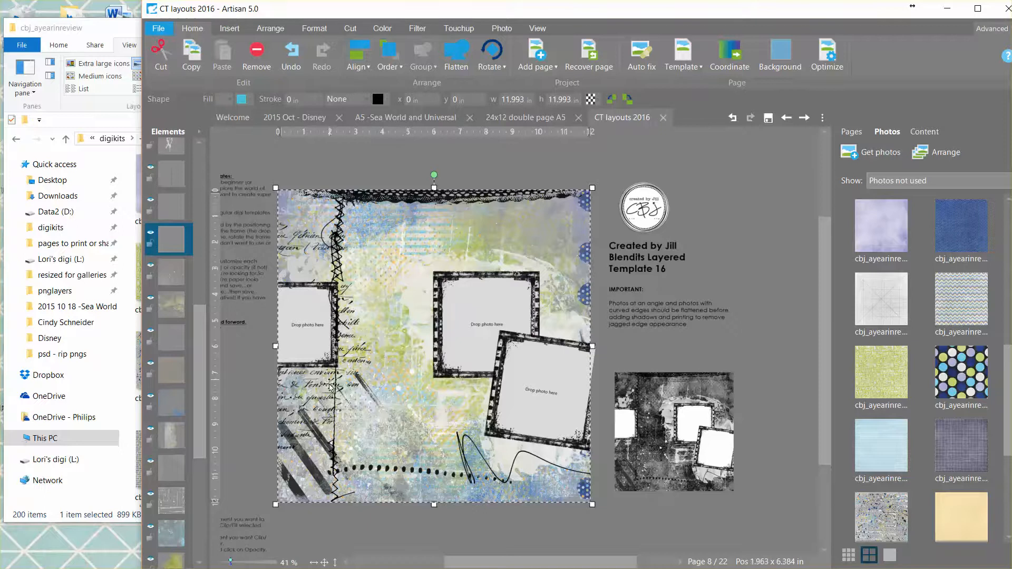
Fill the 11.203 x 0.653 in strip layer along the page's top edge with the pale lavender paper
drag(200, 356, 196, 251)
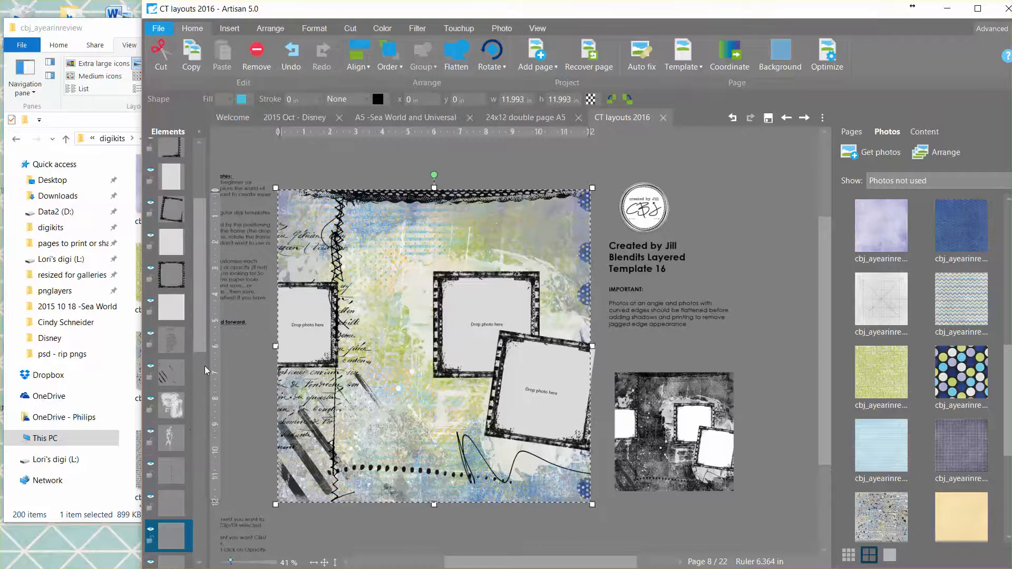
drag(203, 338, 205, 254)
click(169, 220)
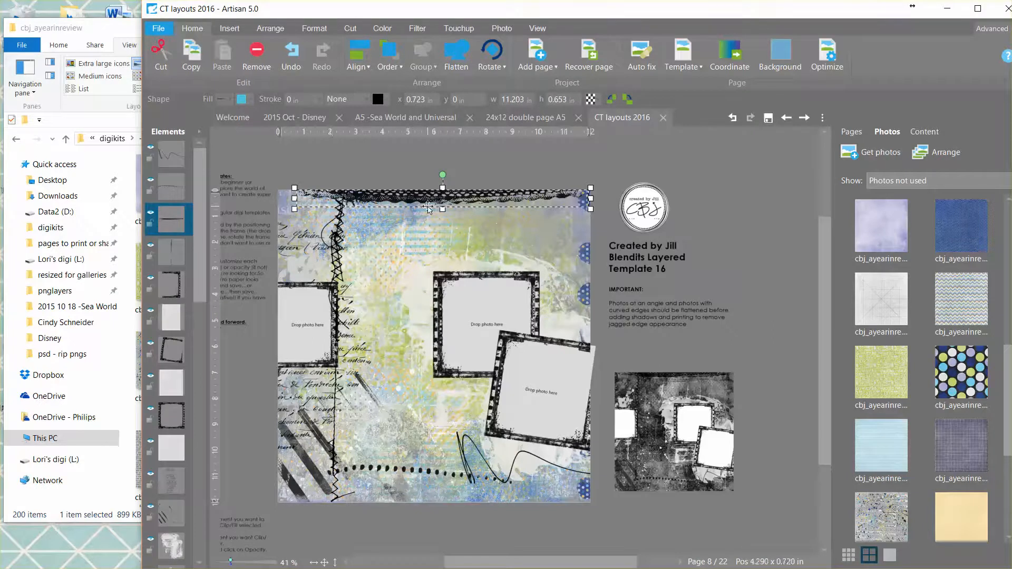
right_click(896, 226)
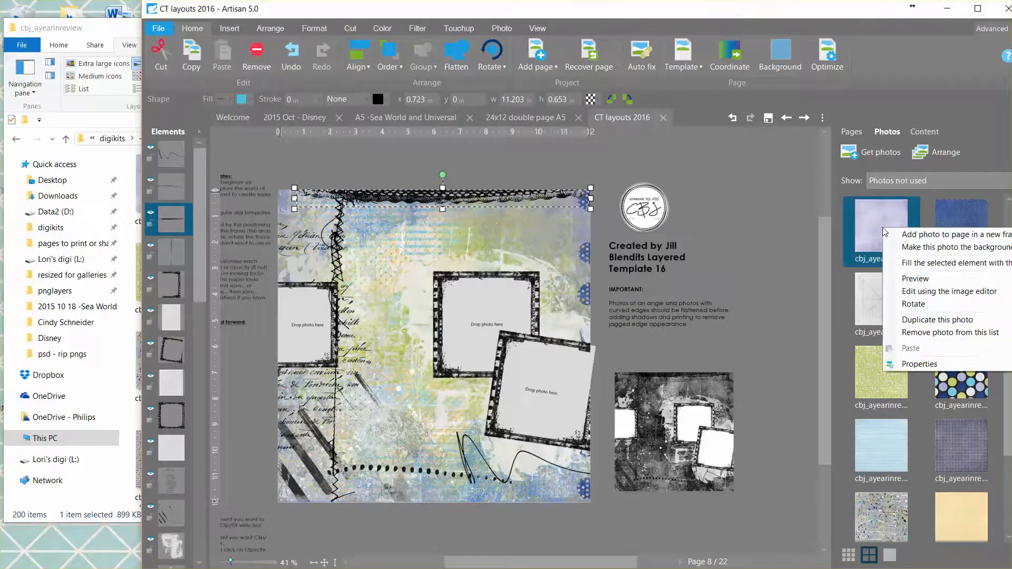
click(905, 263)
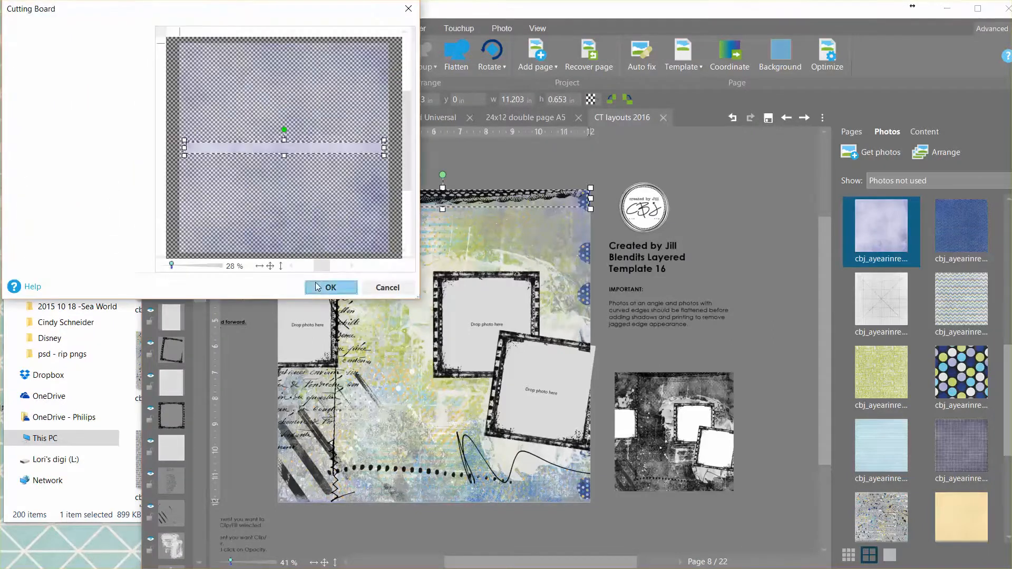
click(330, 289)
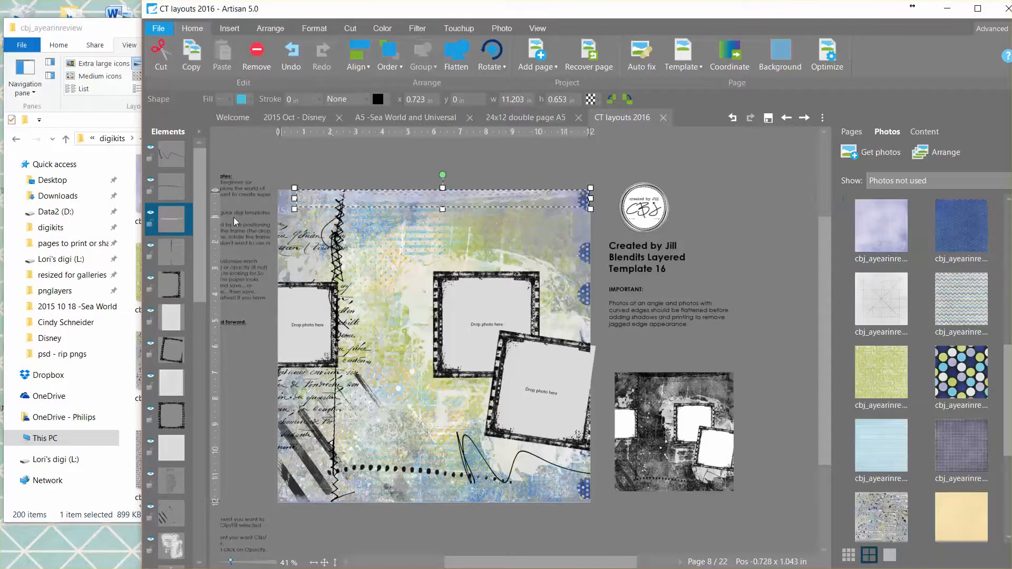
Fill the vertical zigzag stitching layer, 1.397 x 11.997 in, with the dark royal blue paper
click(166, 254)
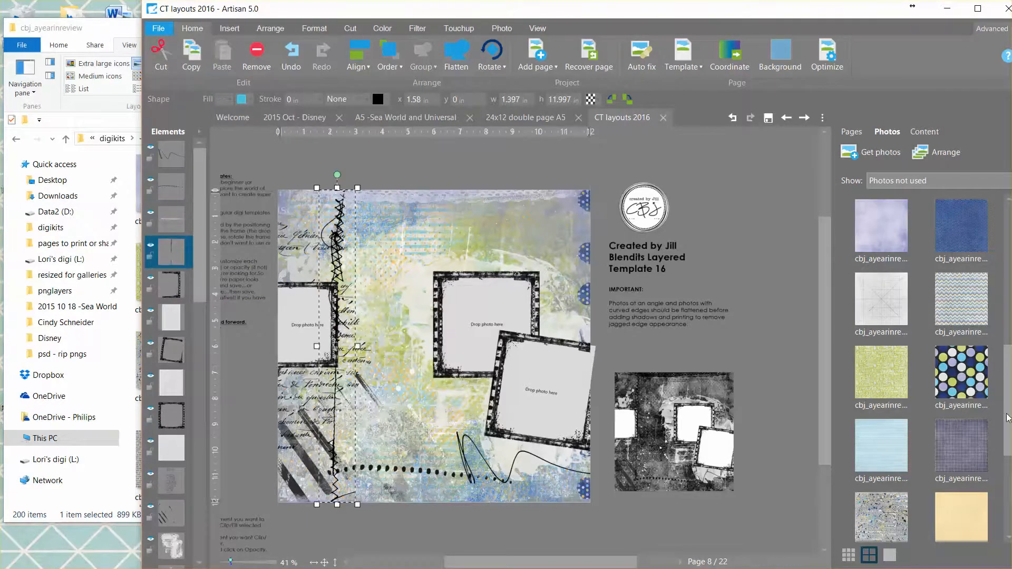
drag(1007, 418, 997, 492)
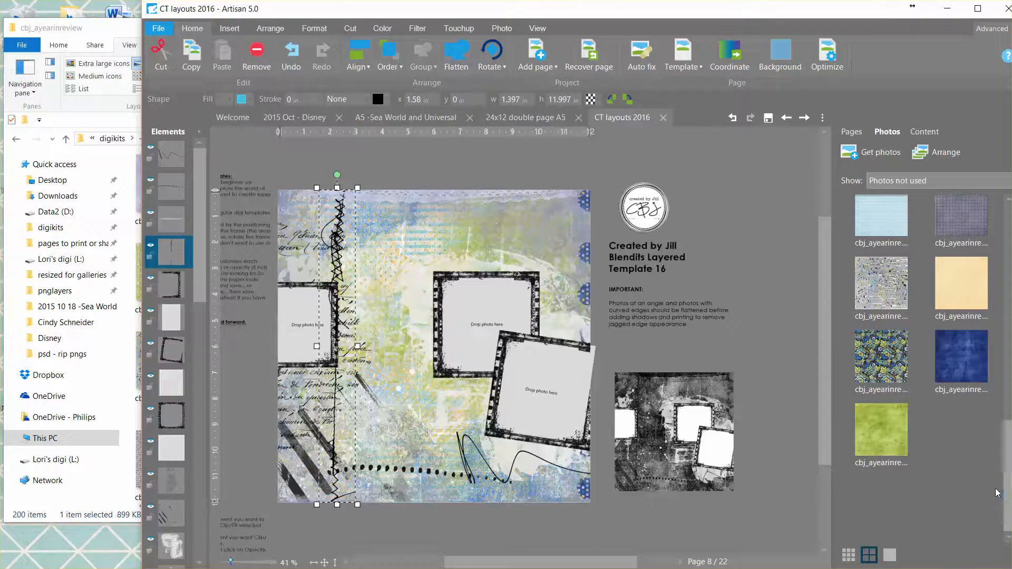
right_click(960, 369)
click(953, 407)
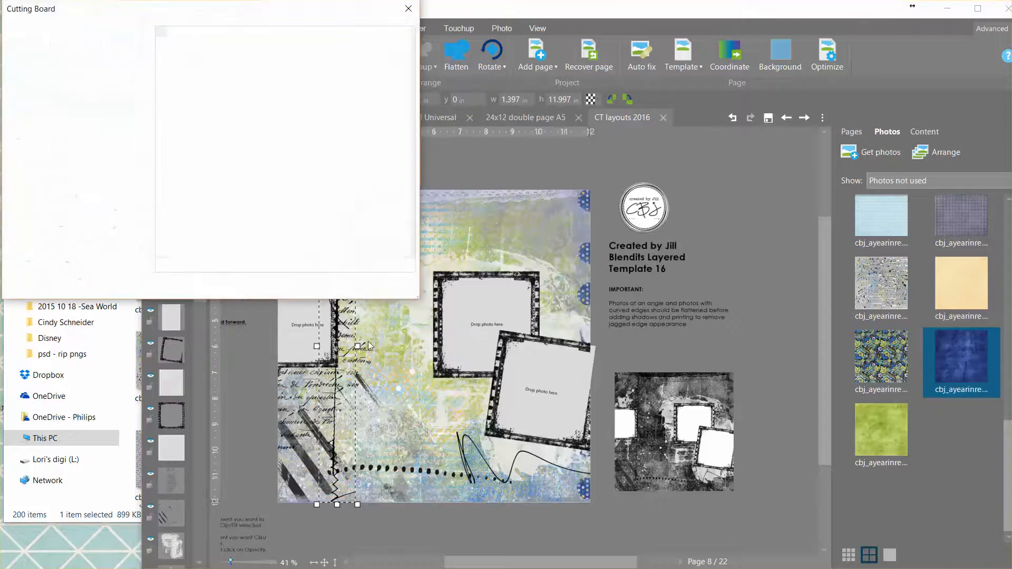
click(306, 287)
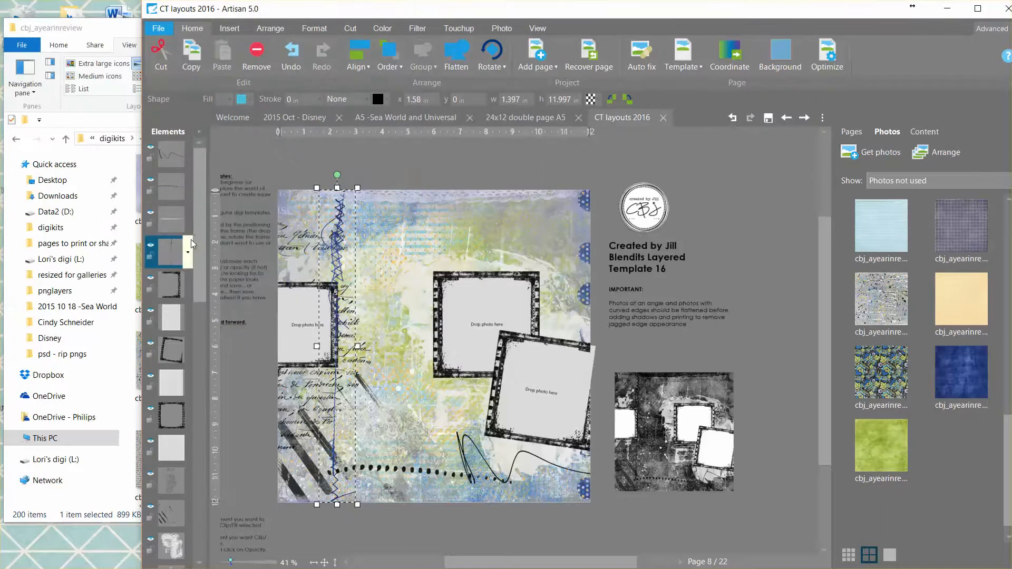
Fill the 7.263 x 6 in diagonal stripes layer in the page's lower-left corner with the paint-splattered newsprint paper
drag(200, 245, 208, 334)
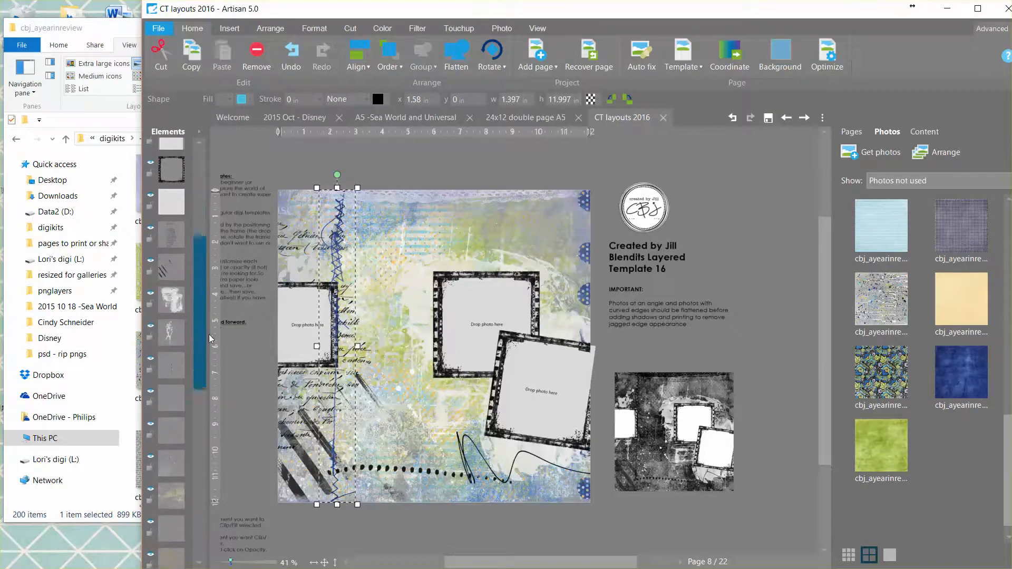
click(169, 266)
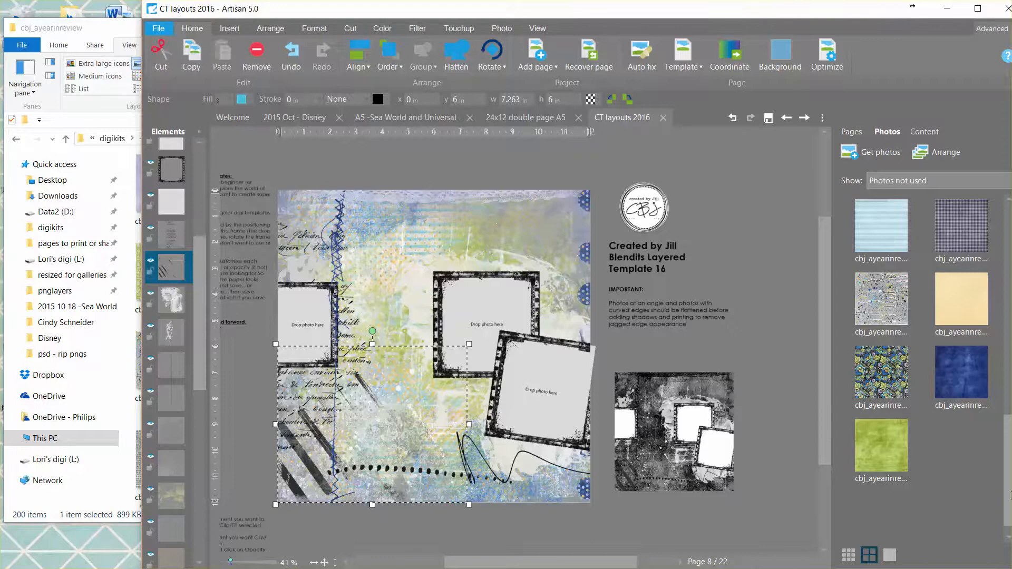
right_click(891, 317)
click(939, 354)
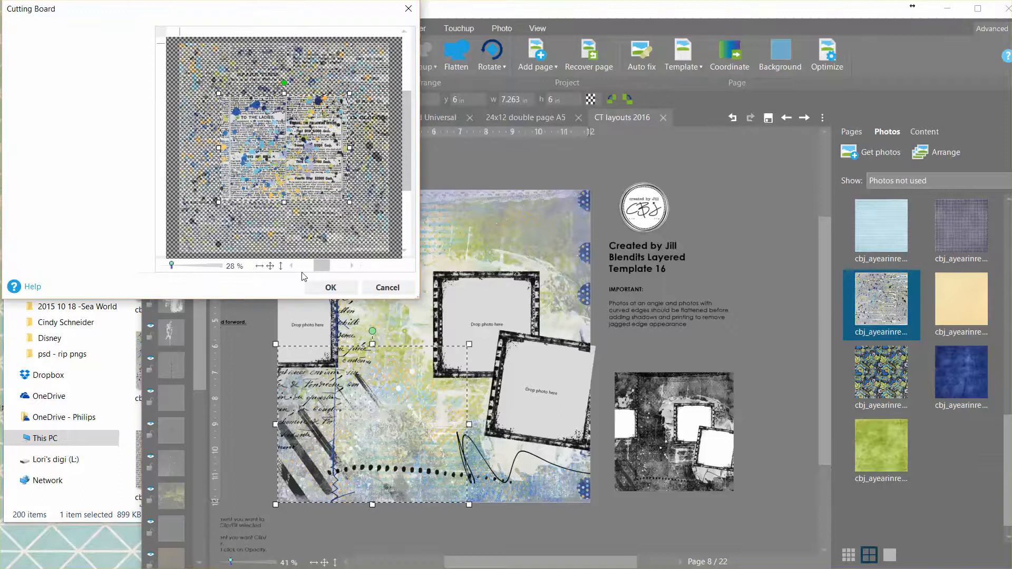
click(330, 287)
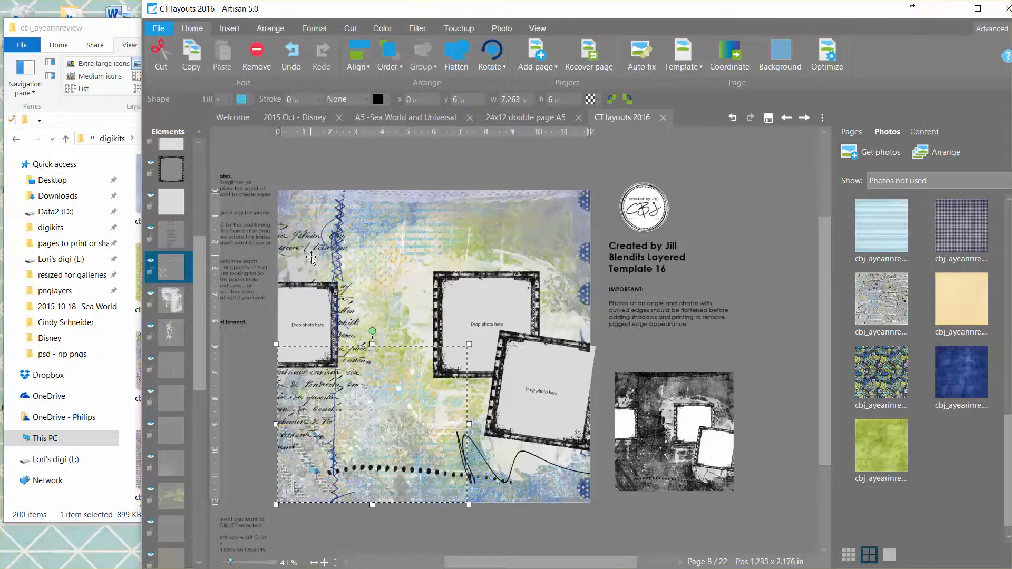
Fill the 3.587 x 8.7 in handwritten script layer along the page's left side with the denim blue textured paper
click(172, 235)
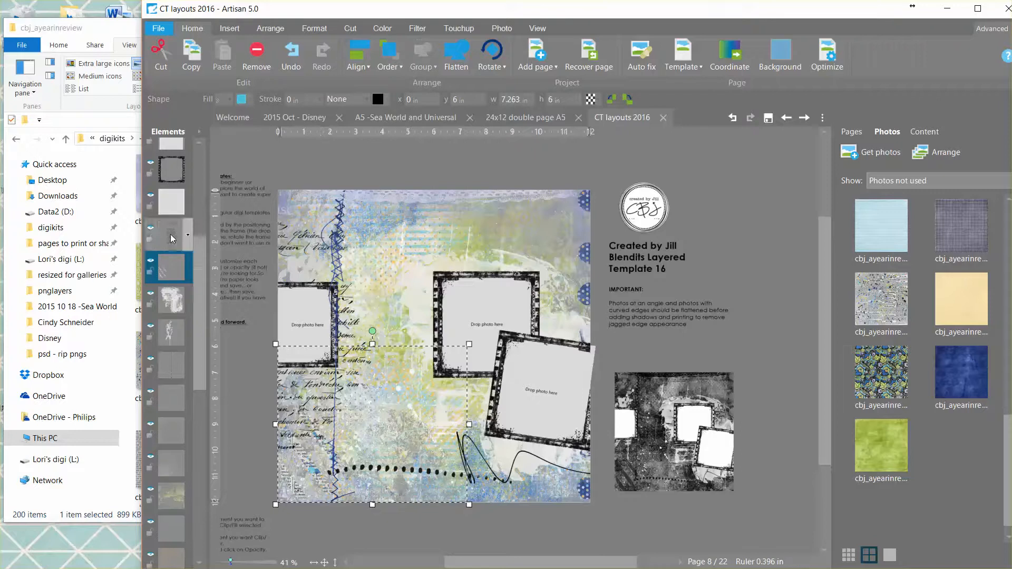
drag(1007, 459, 994, 349)
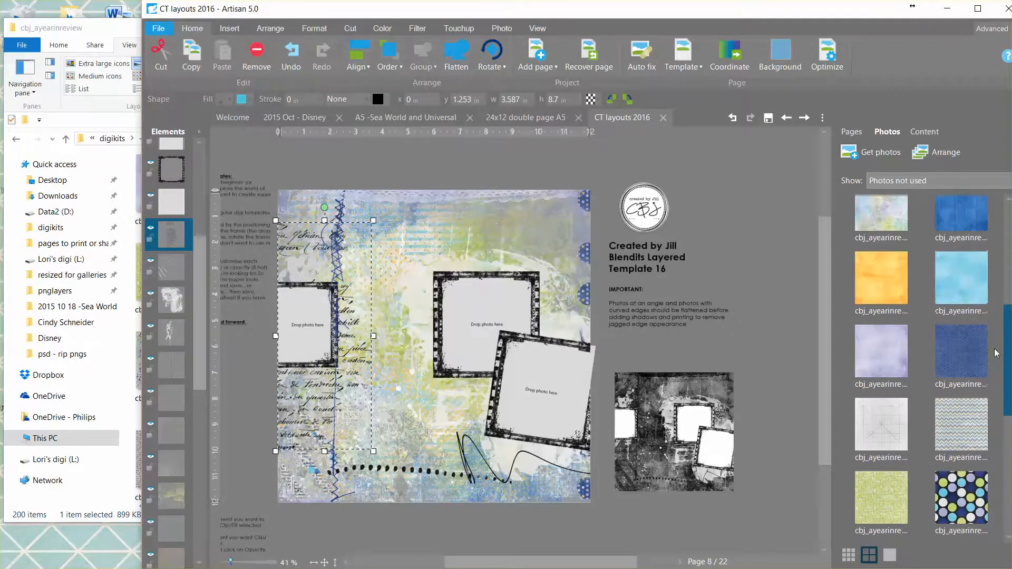
right_click(963, 351)
click(967, 390)
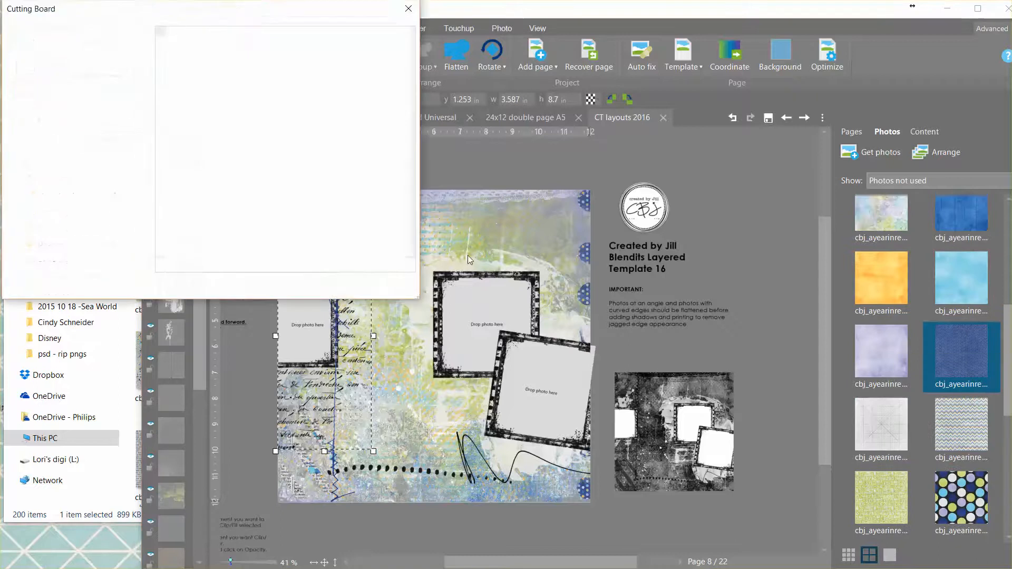
click(331, 287)
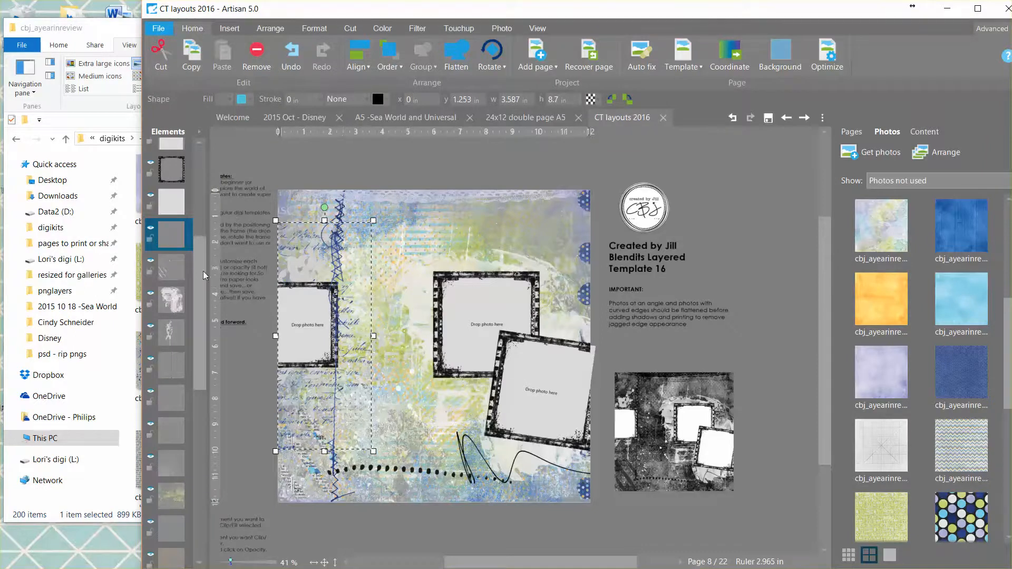
Place 20150606_201317.jpg in the page's left frame, 20150606_201249.jpg in the centre frame and 20150607_083457.jpg in the tilted frame from the anniversary photo folder
drag(195, 264, 189, 194)
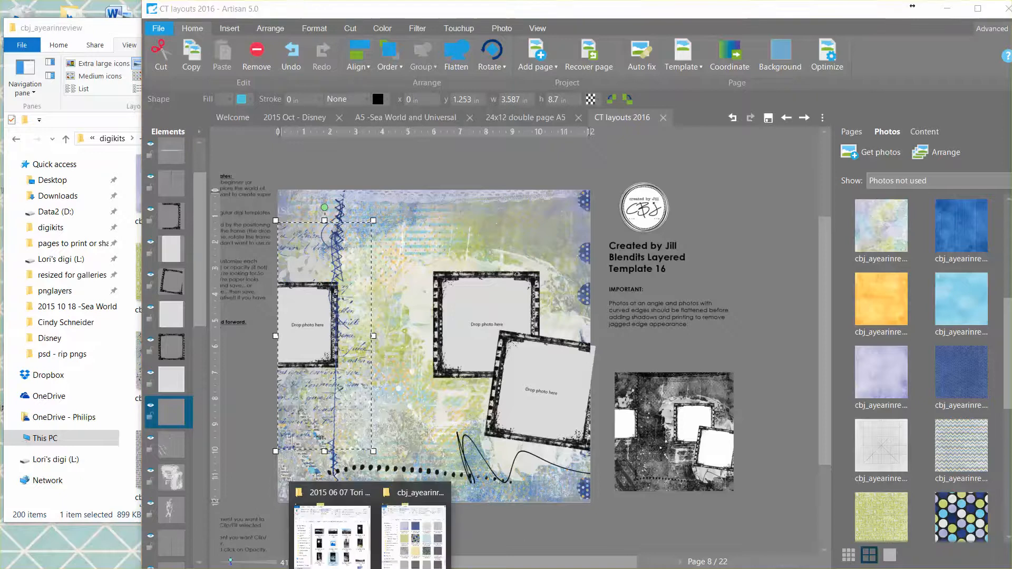
click(332, 496)
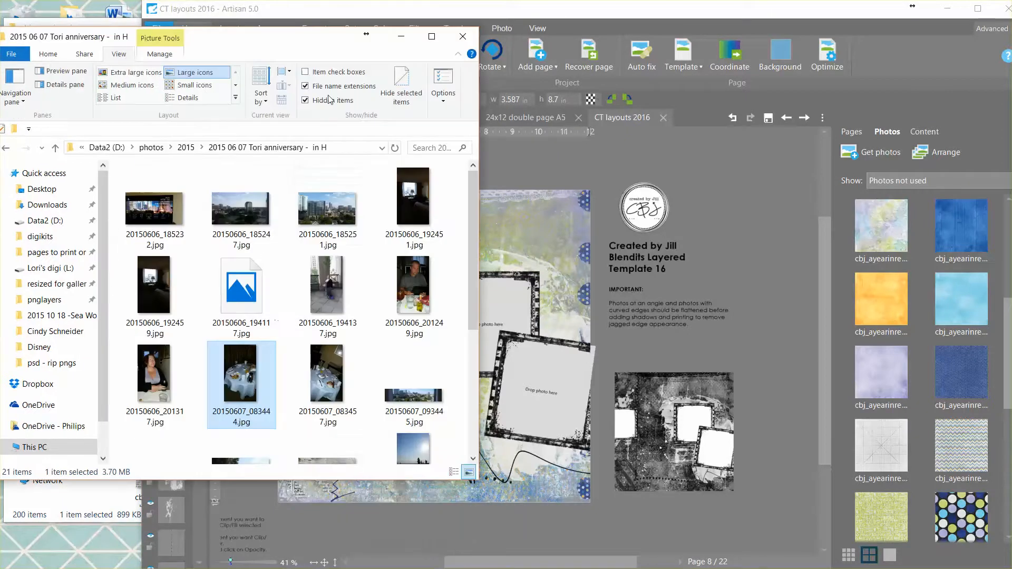
drag(312, 42, 791, 55)
drag(632, 390, 336, 312)
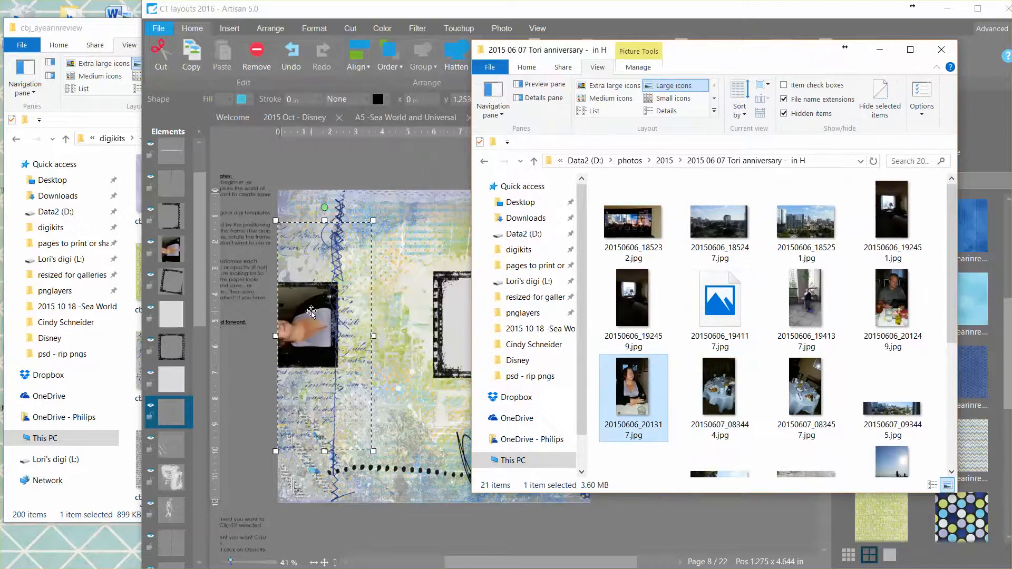
drag(698, 53, 159, 27)
drag(348, 264, 462, 316)
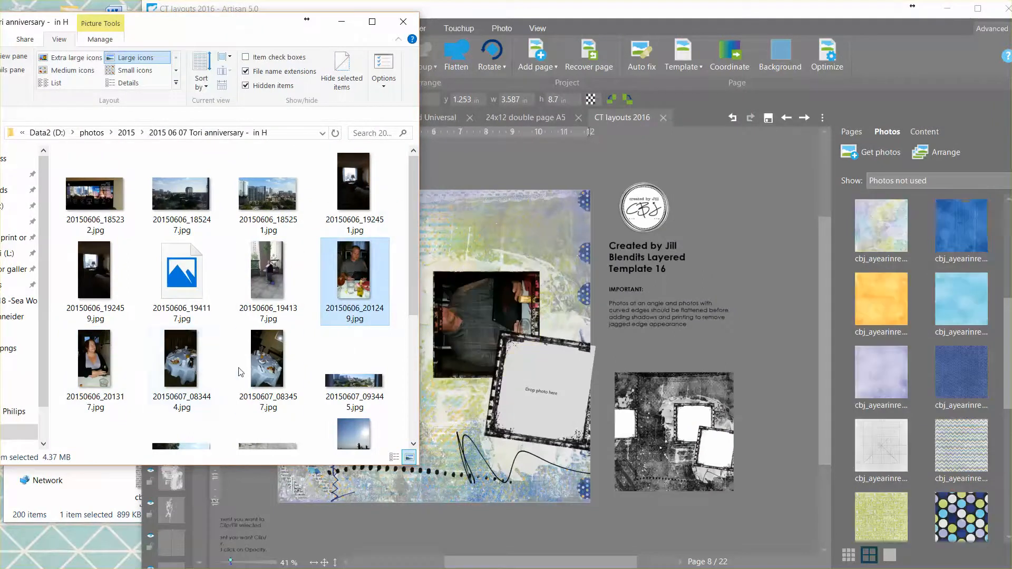
drag(266, 371, 535, 407)
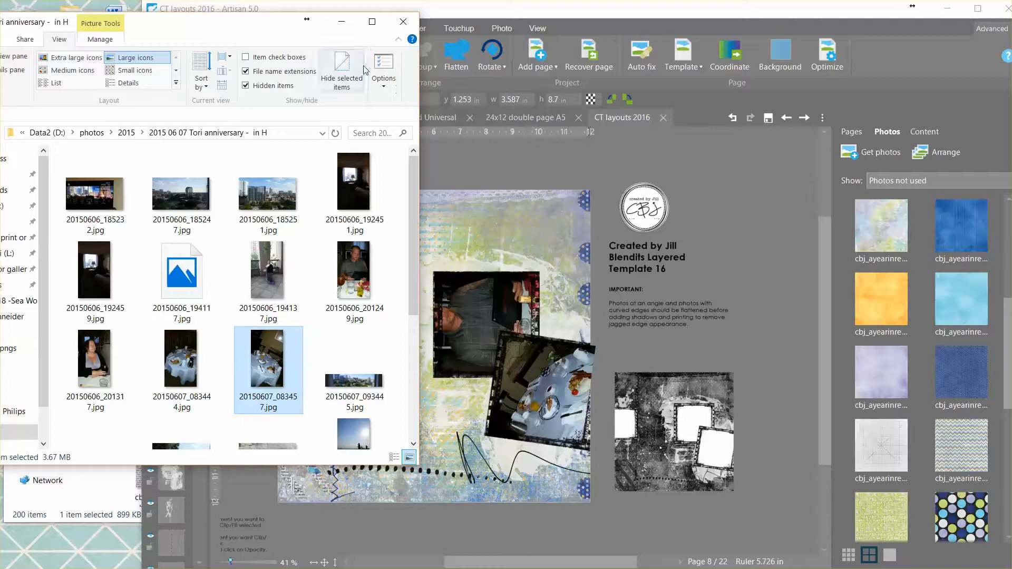
click(342, 23)
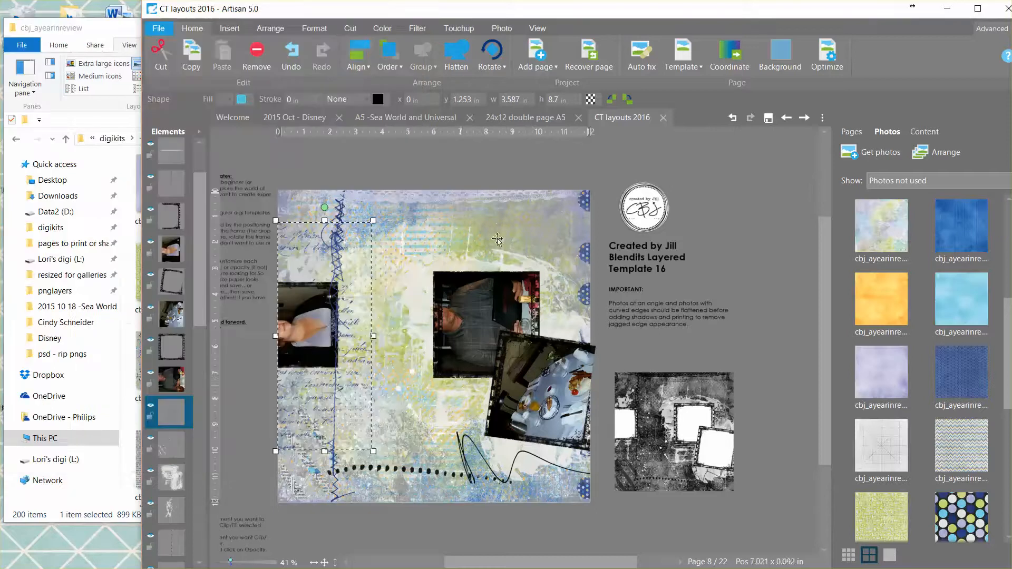
Select the three placed photos together and rotate them upright inside their frames
click(546, 387)
shift+click(485, 319)
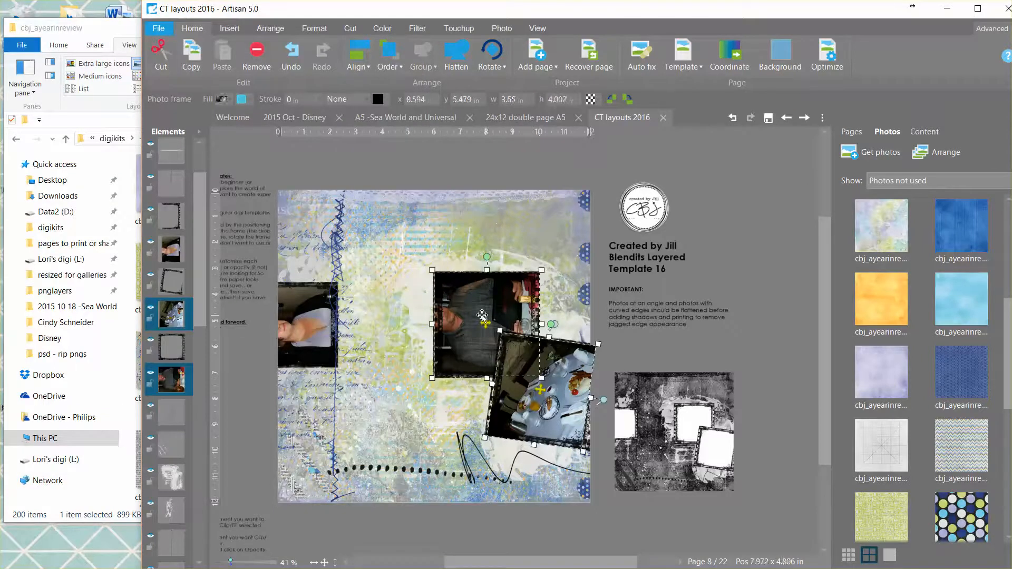
shift+click(301, 324)
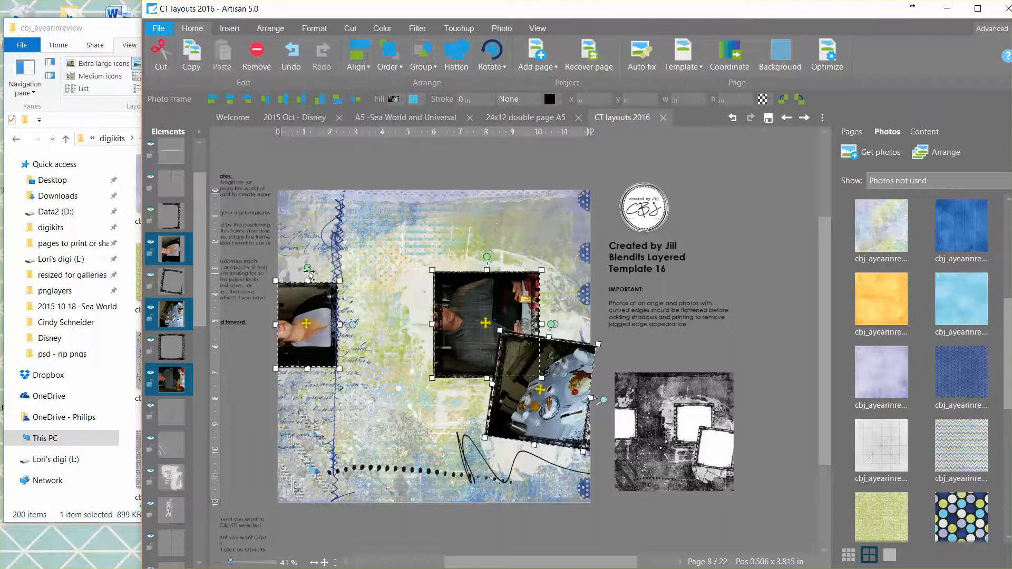
click(504, 28)
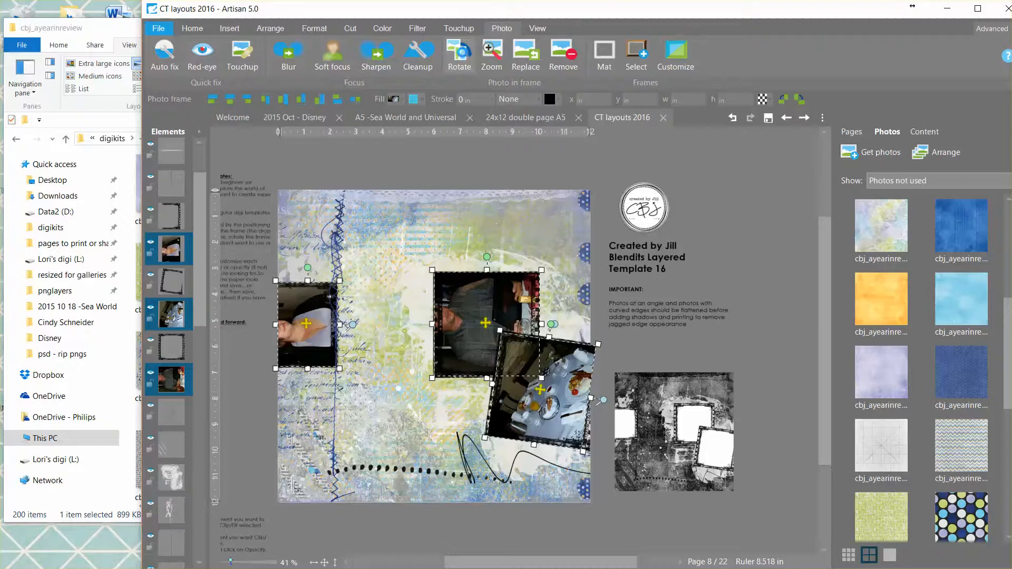
click(463, 56)
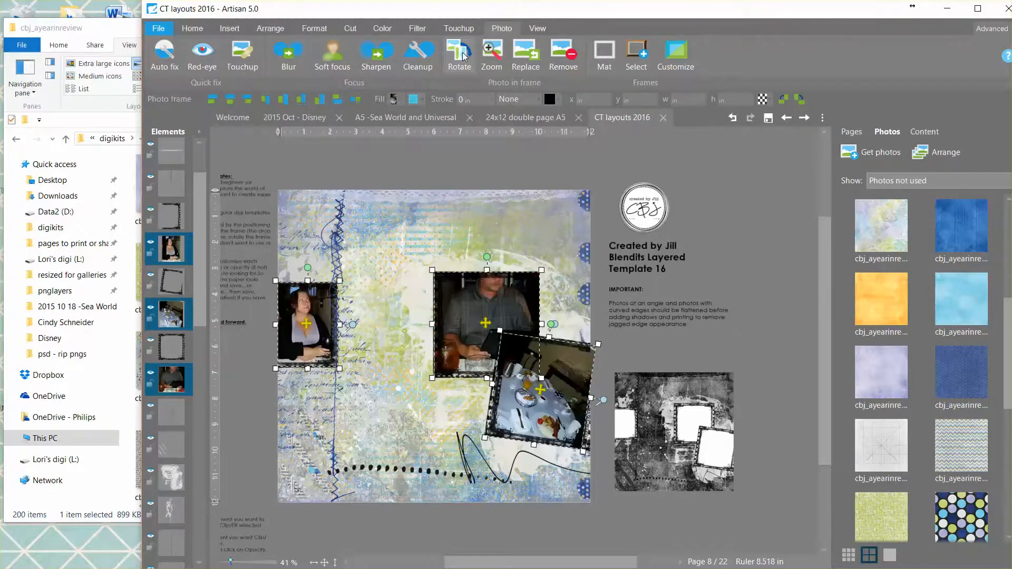
click(779, 259)
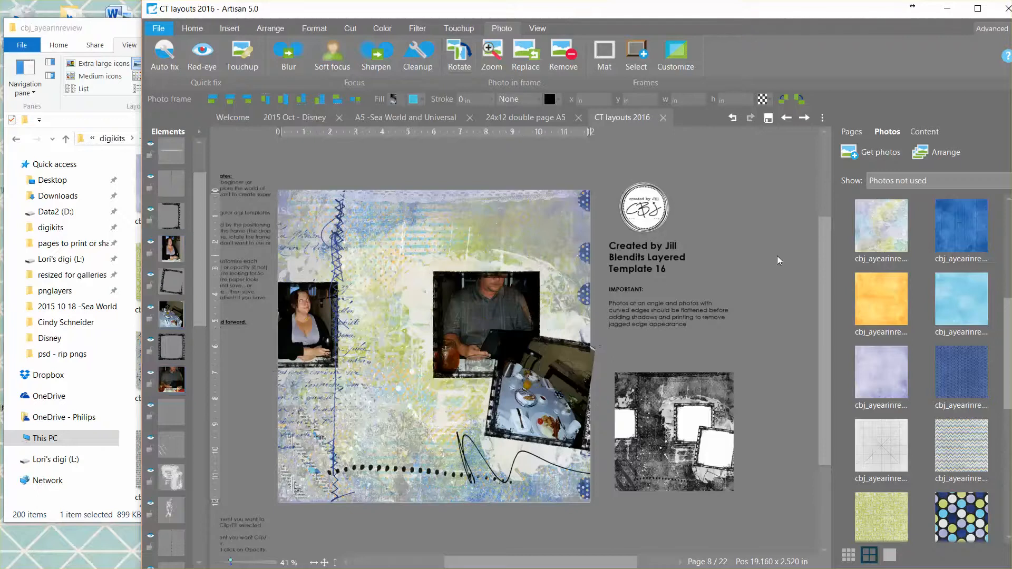
Shift the man's photo down inside the centre frame so that his whole head shows
click(505, 307)
drag(486, 324, 481, 354)
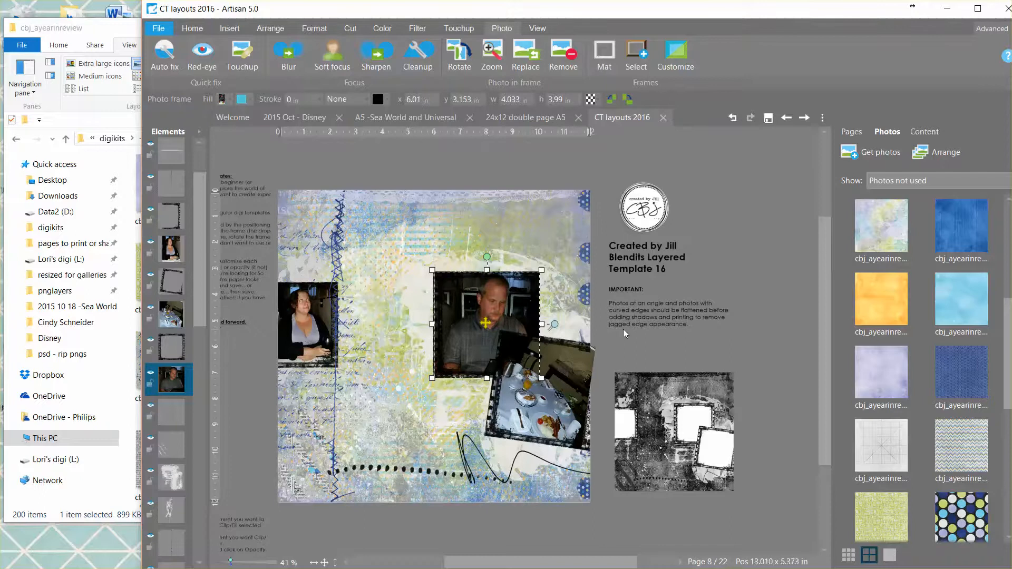
click(622, 344)
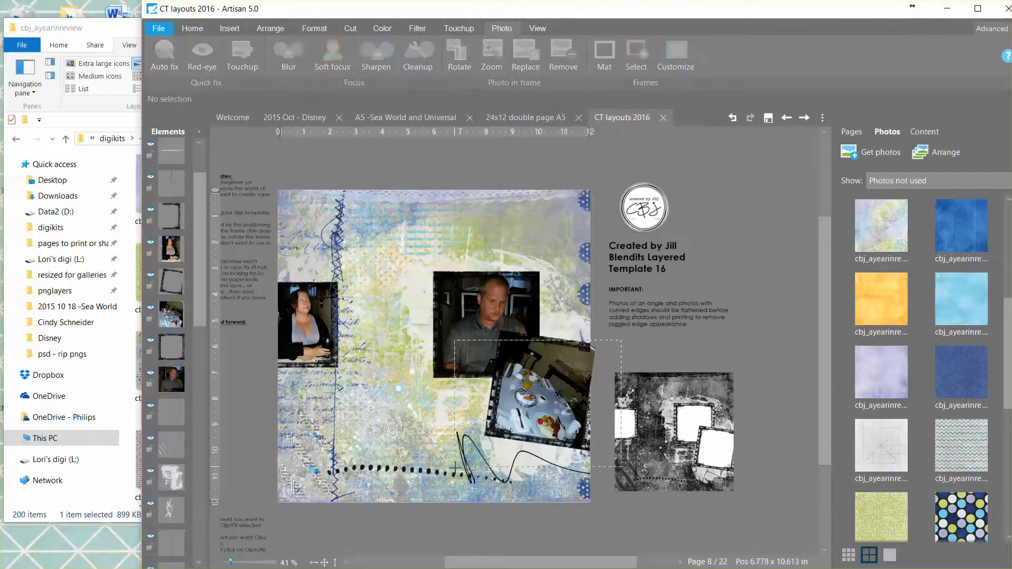
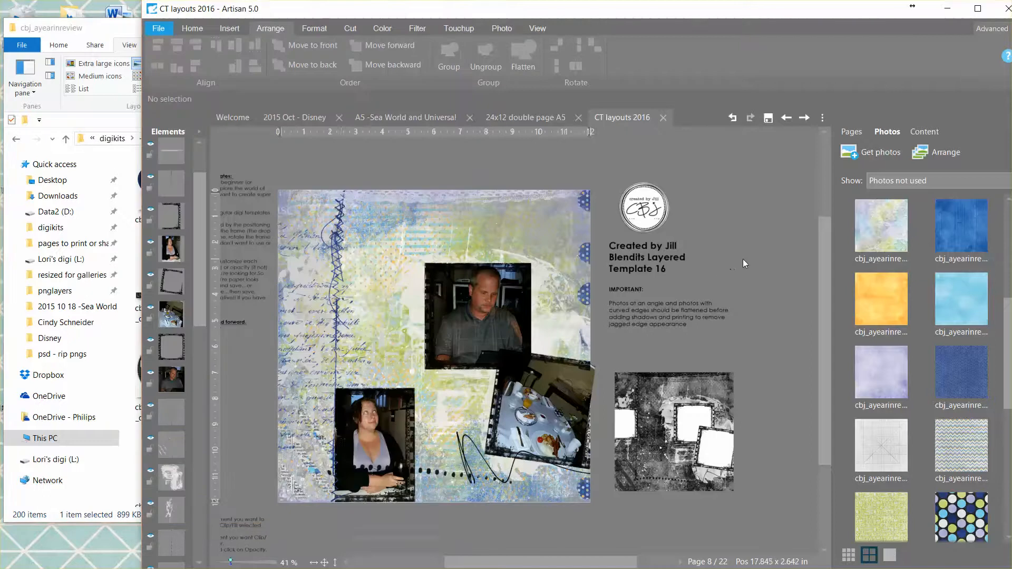
Duplicate the 4.093 in square border around the man's photo and place the copy at the page's left edge, about x -0.137, y 2.68 in
click(410, 436)
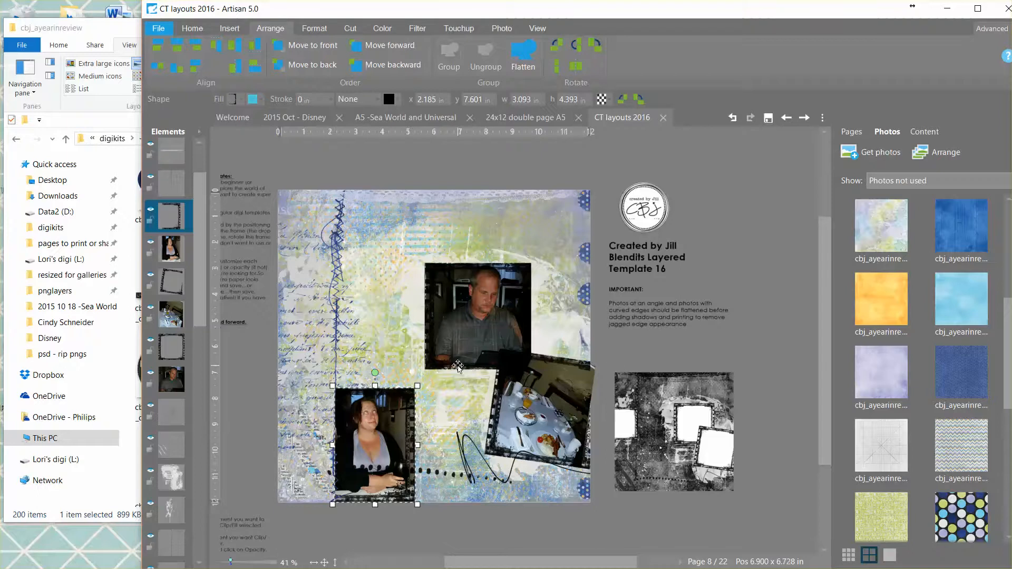
click(456, 368)
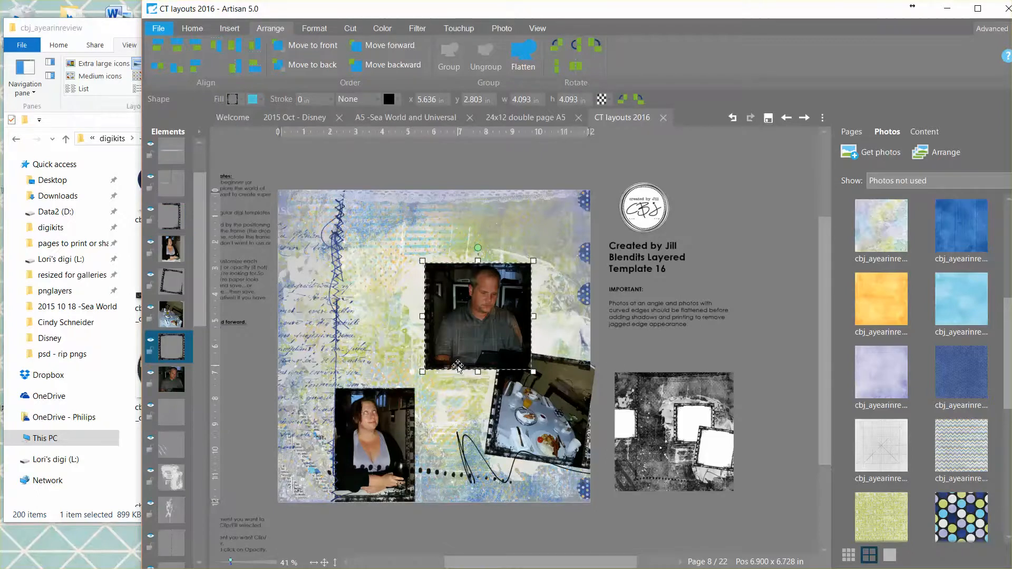
drag(457, 365, 505, 358)
drag(491, 392, 300, 363)
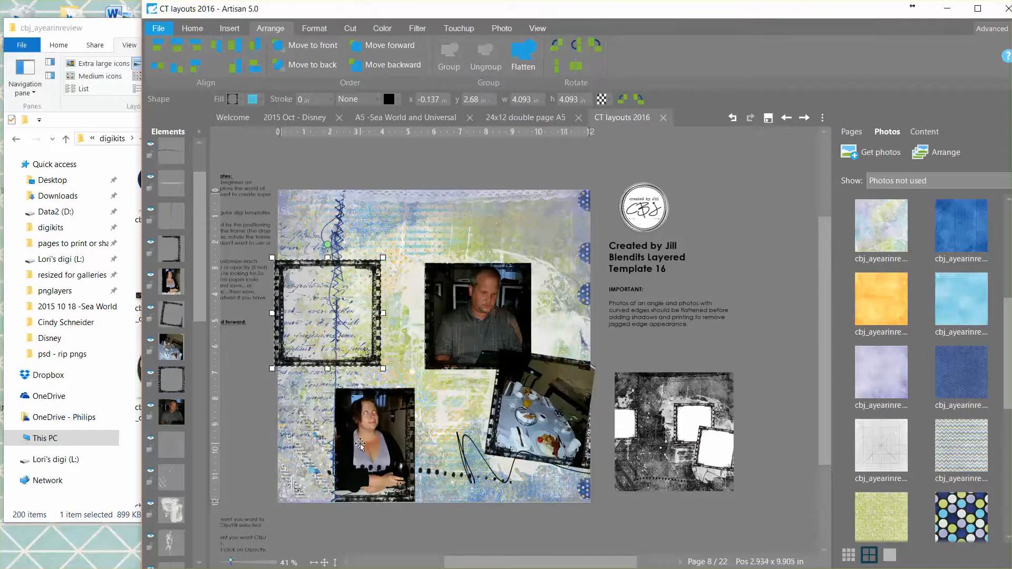
Fit the woman's photo into the duplicated square border at about 3.635 x 3.731 in and delete the empty narrow border
drag(361, 445, 320, 317)
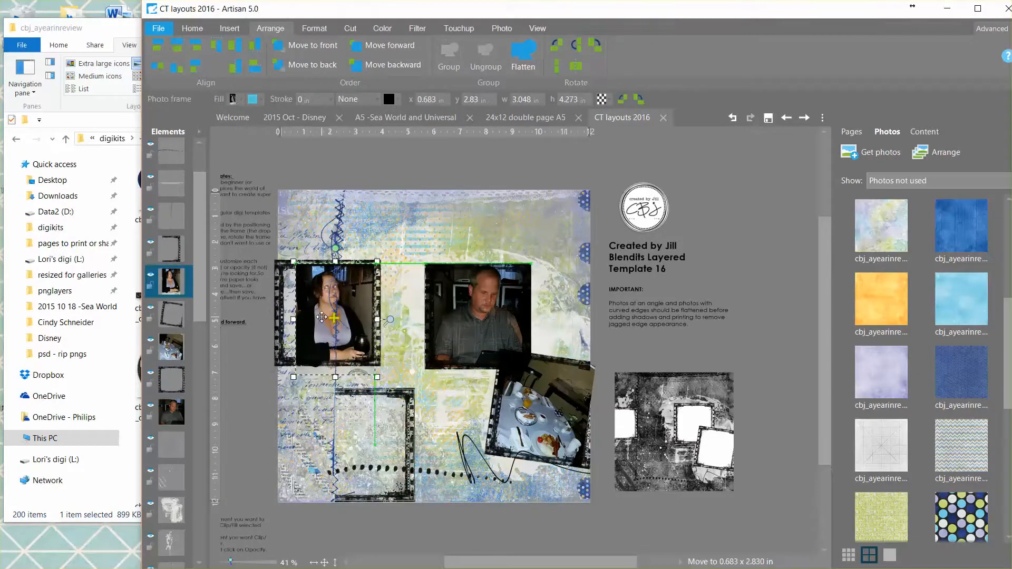
drag(294, 376, 276, 364)
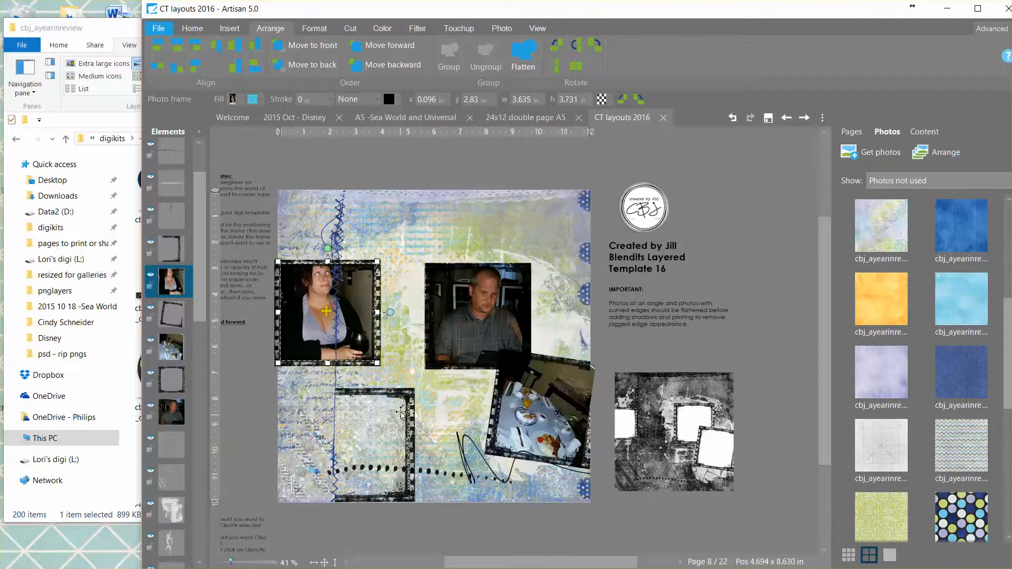
click(406, 397)
key(Delete)
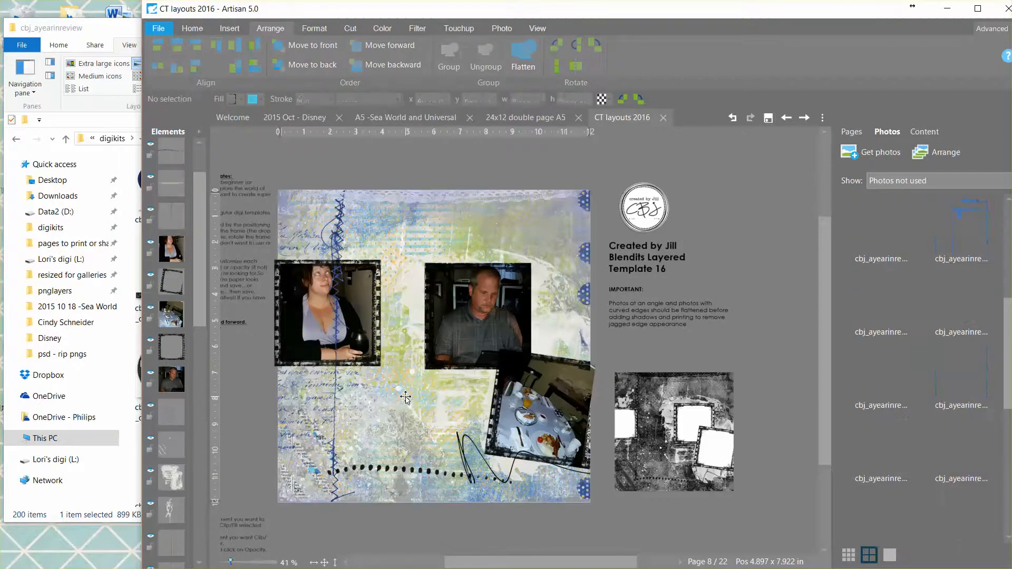
Move the woman's photo with its square border to the page's lower edge beside the stitching, and reorder the border layer directly above her photo
click(373, 349)
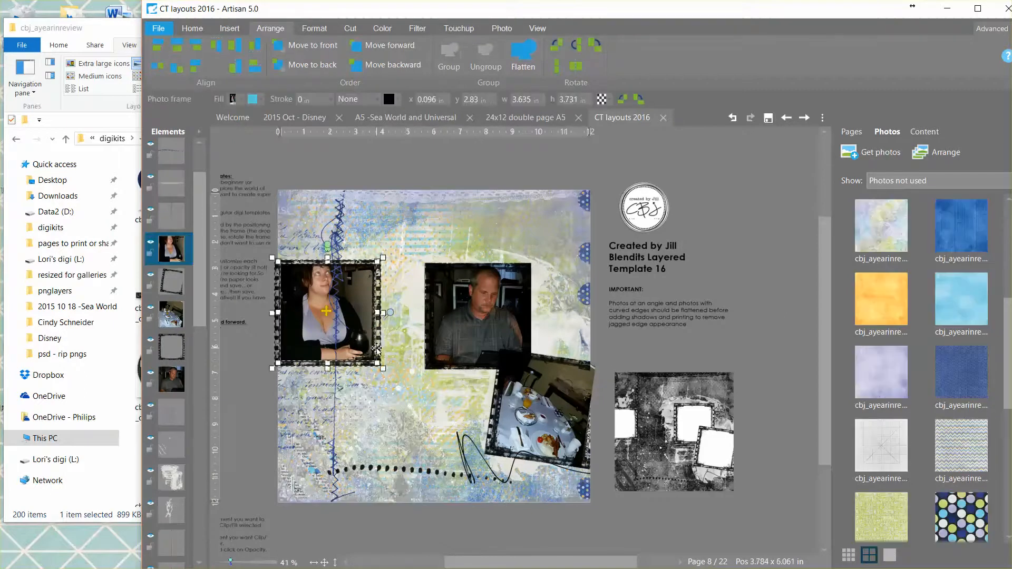
drag(377, 351, 436, 483)
drag(203, 292, 204, 266)
click(269, 158)
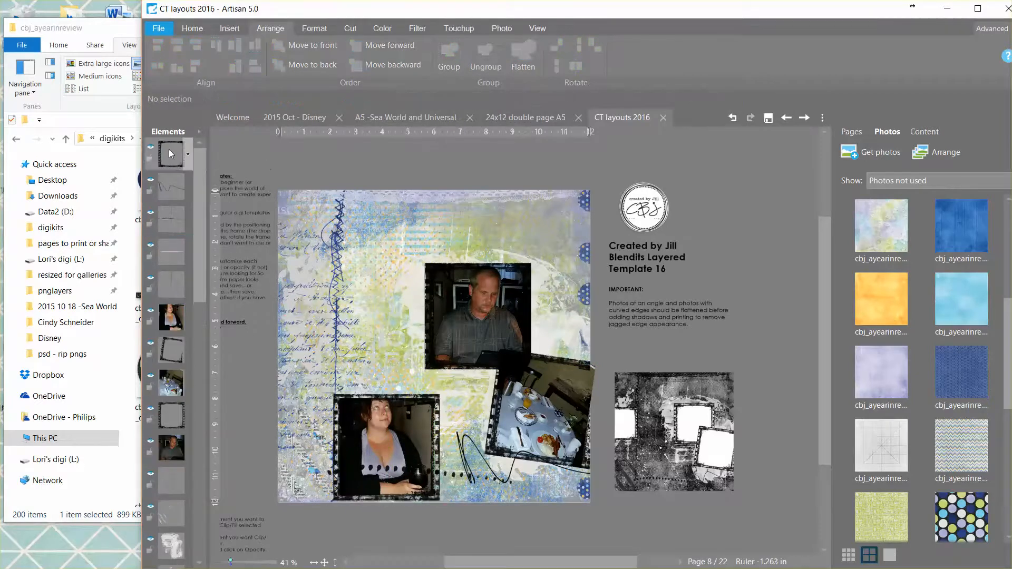
drag(168, 153, 170, 289)
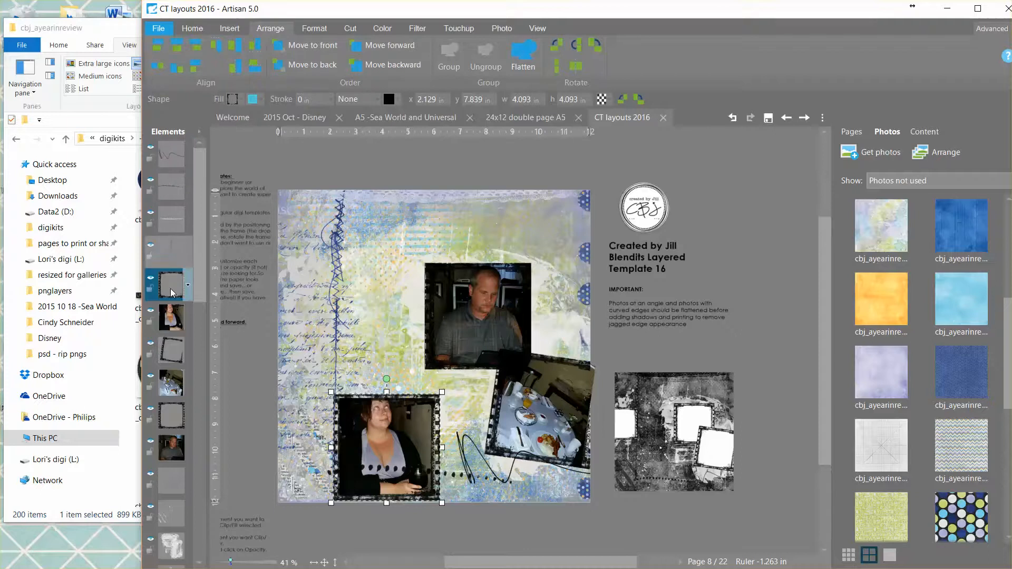
Move the woman's photo together with its square border slightly left, placing the border at about x 1.896, y 7.871 in
click(412, 439)
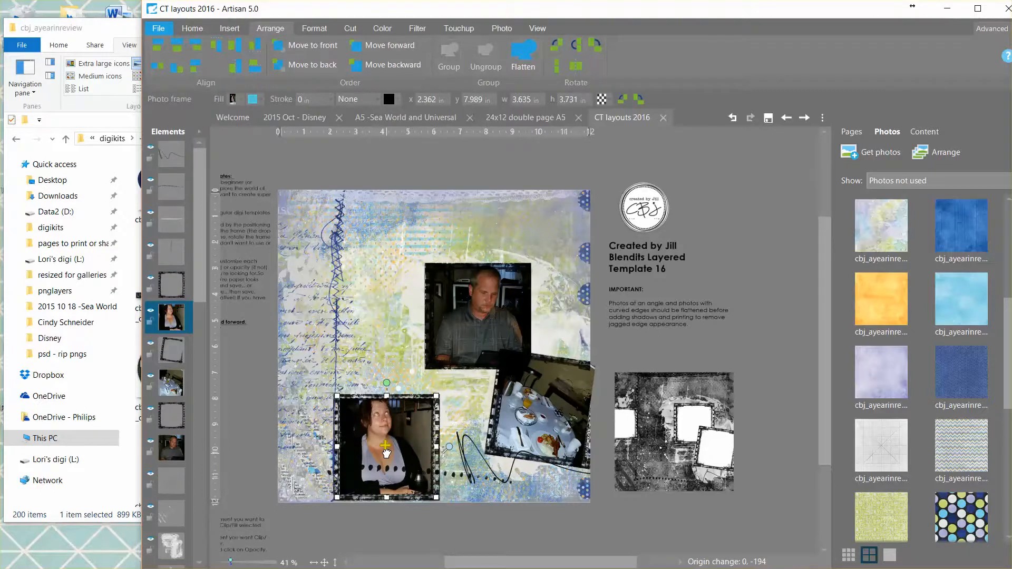
shift+click(437, 436)
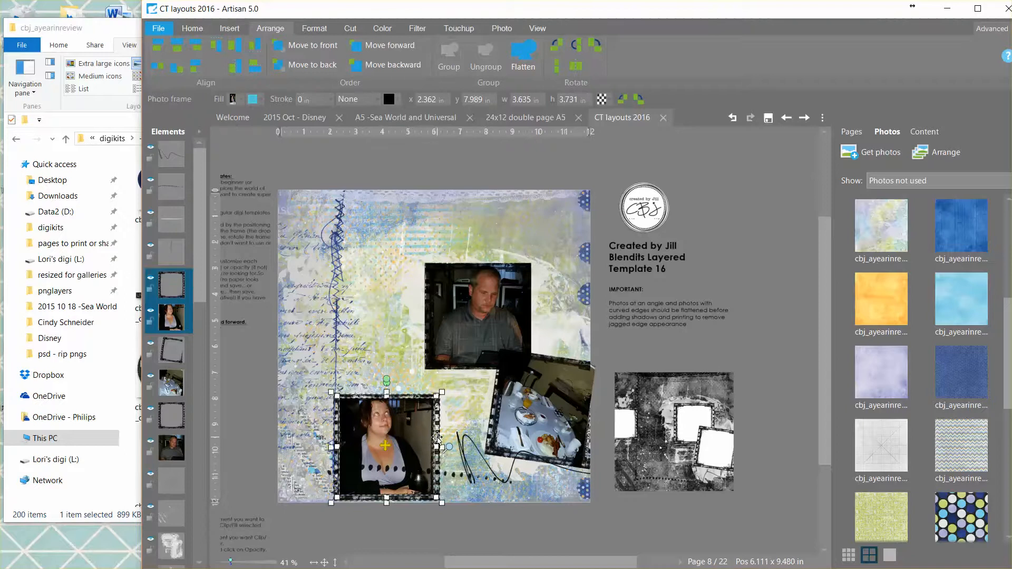
drag(437, 436, 430, 438)
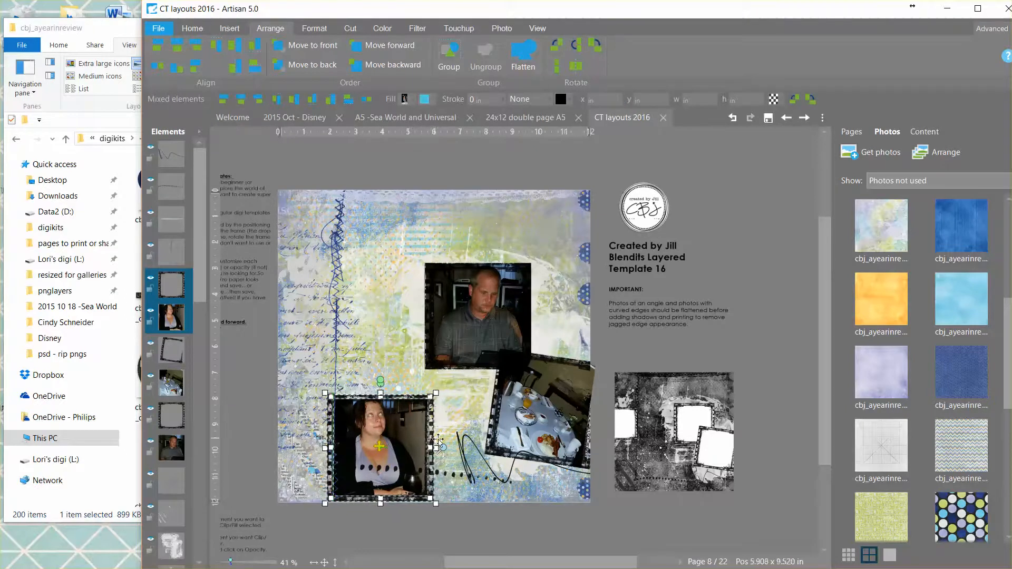
click(489, 522)
Fill the square border around the woman's photo with the pale lavender cbj_ayearinreview paper
click(432, 438)
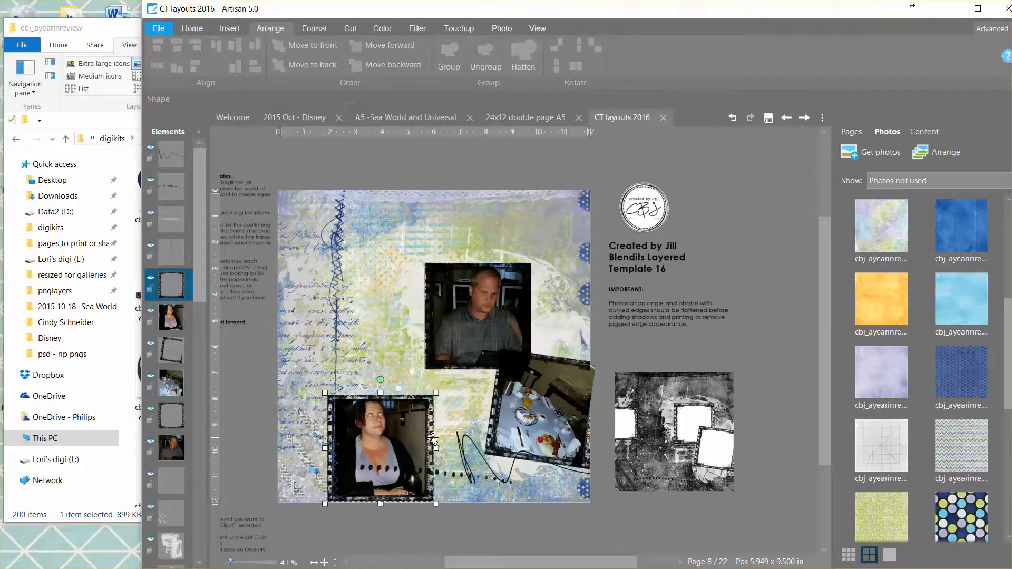
right_click(860, 380)
click(897, 405)
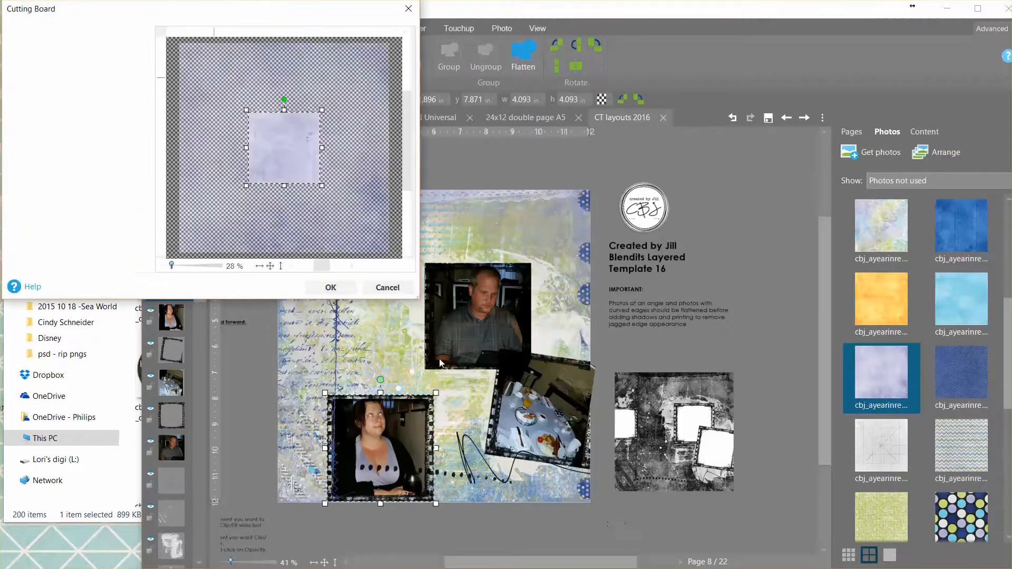
click(331, 286)
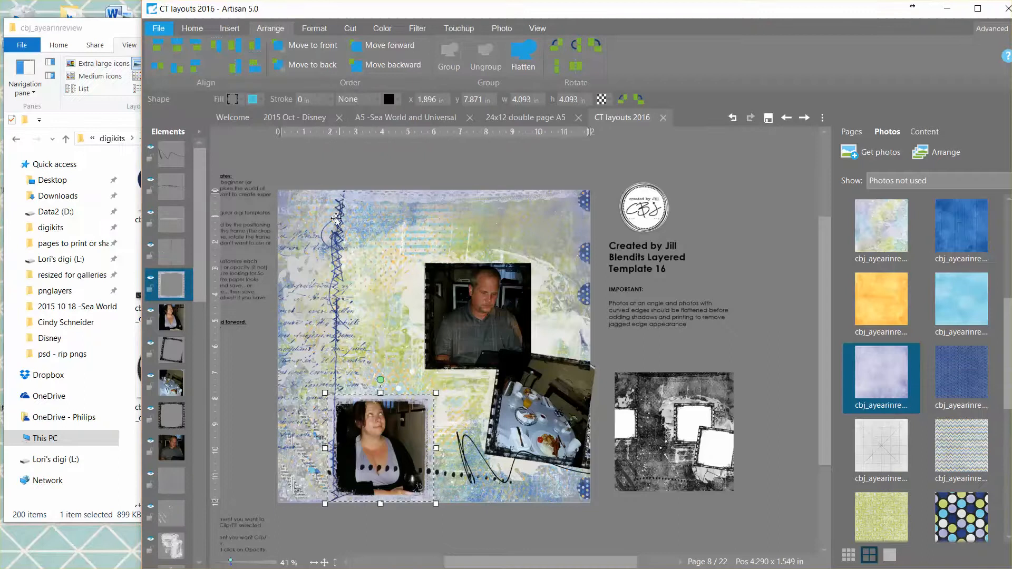
Fill the square border around the man's photo with the green number-patterned paper
click(529, 323)
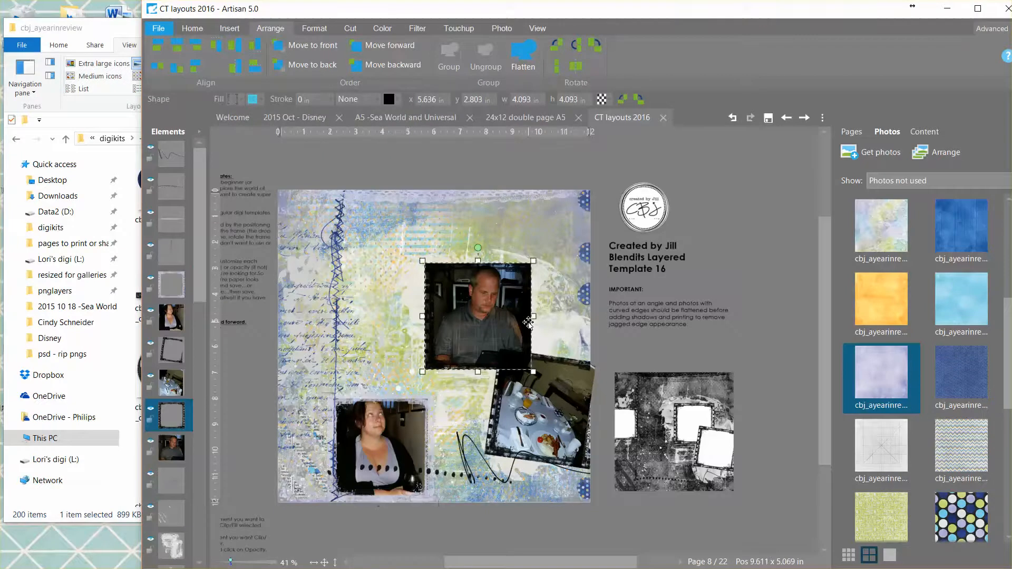
right_click(884, 522)
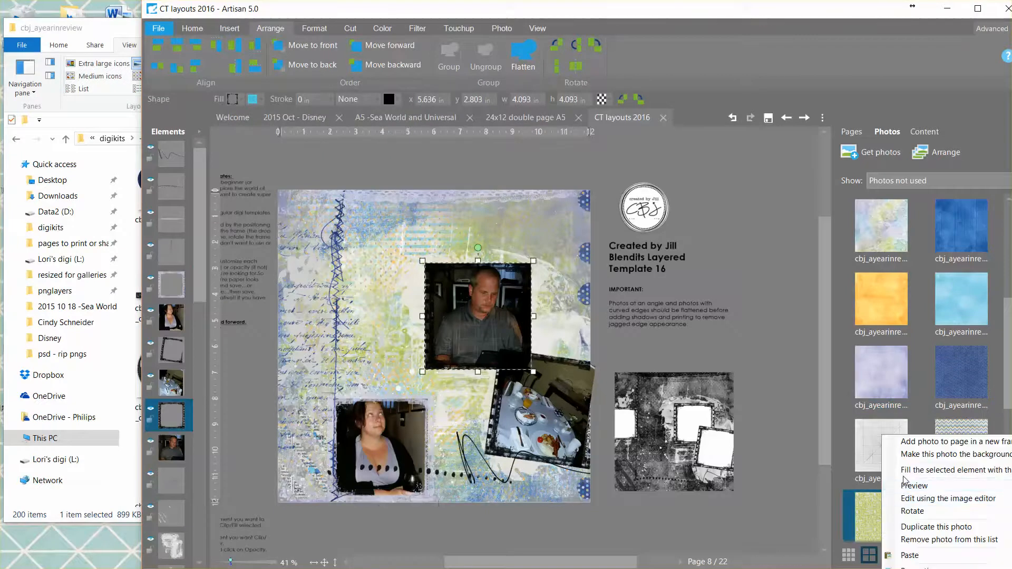
click(938, 470)
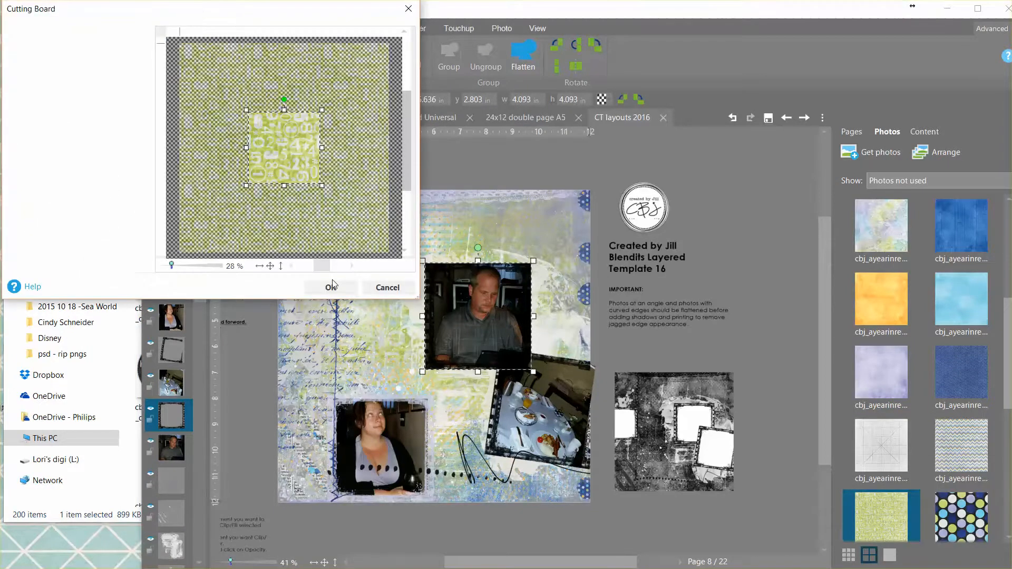
click(331, 287)
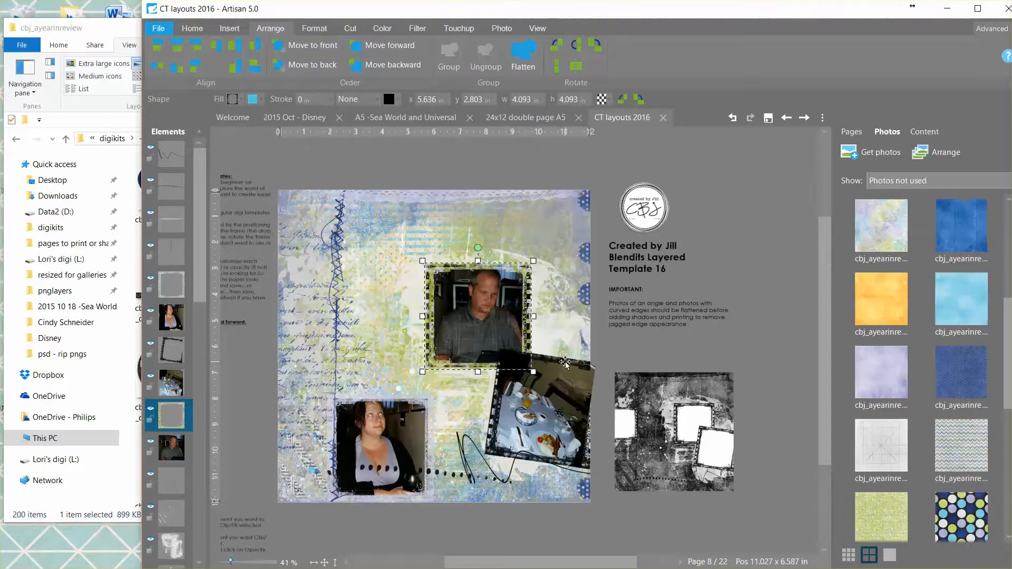
Fill the tilted border around the dinner table photo with the light blue striped paper
click(565, 363)
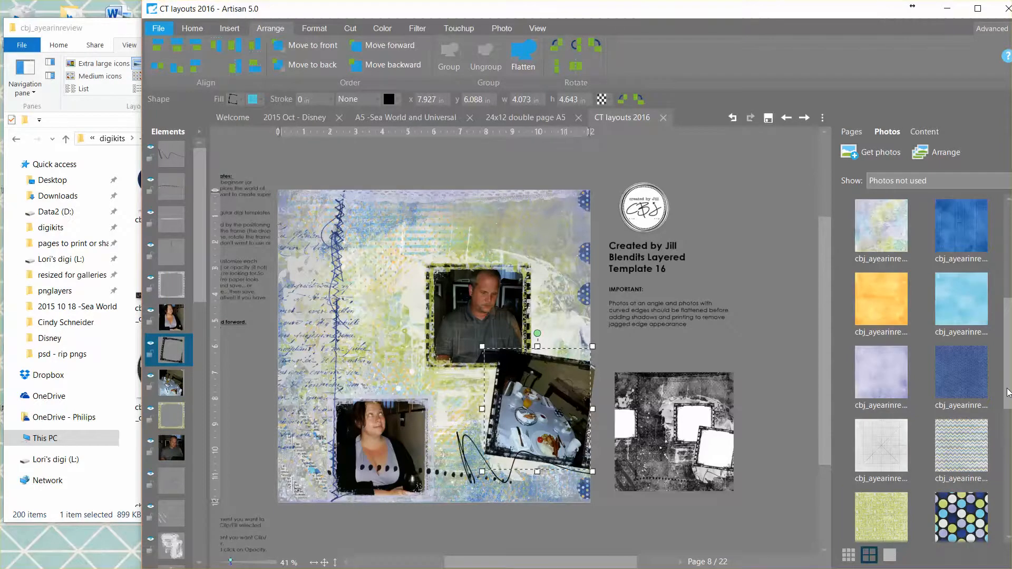
drag(1007, 373, 1007, 471)
right_click(892, 282)
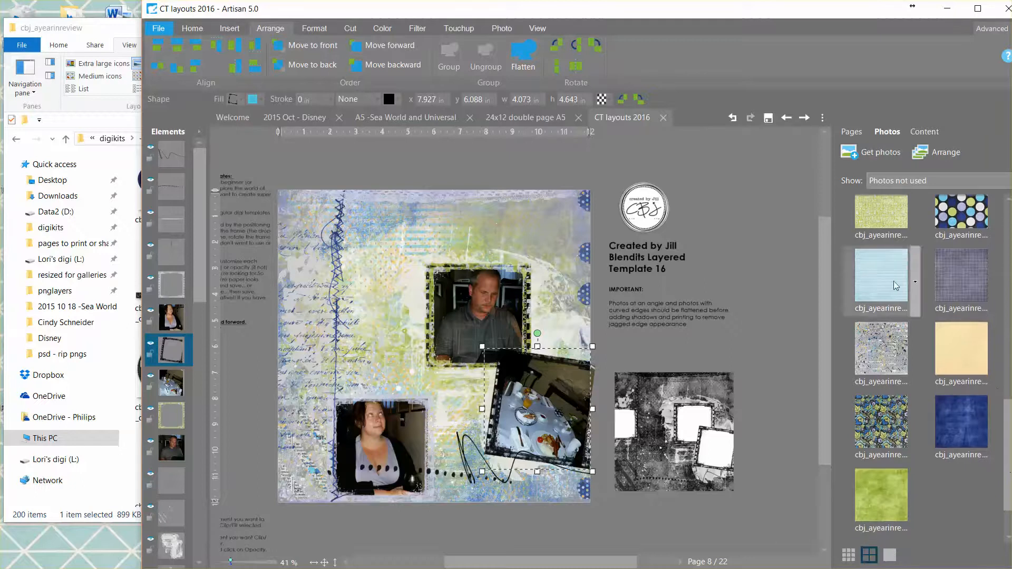
click(906, 314)
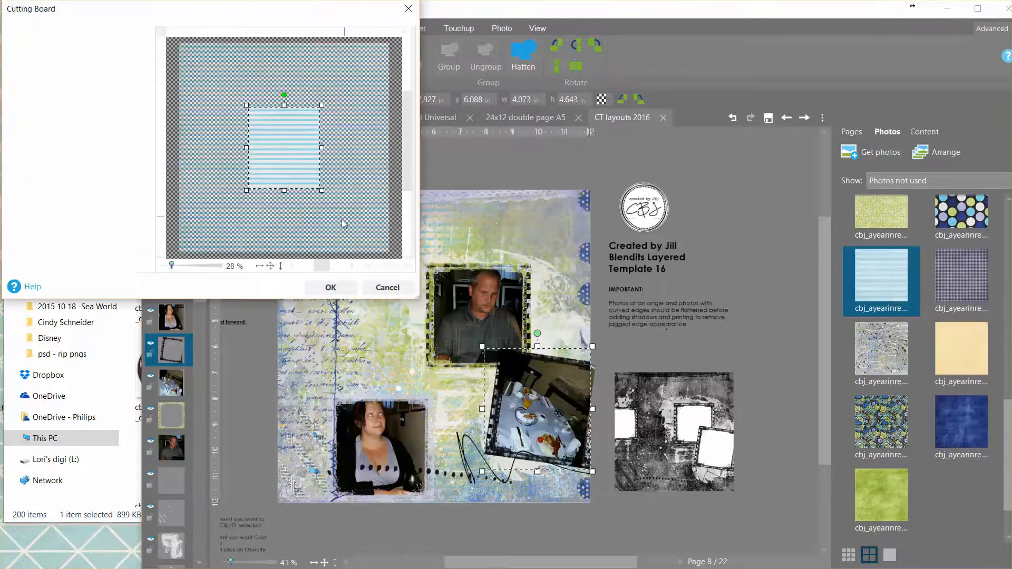
click(322, 289)
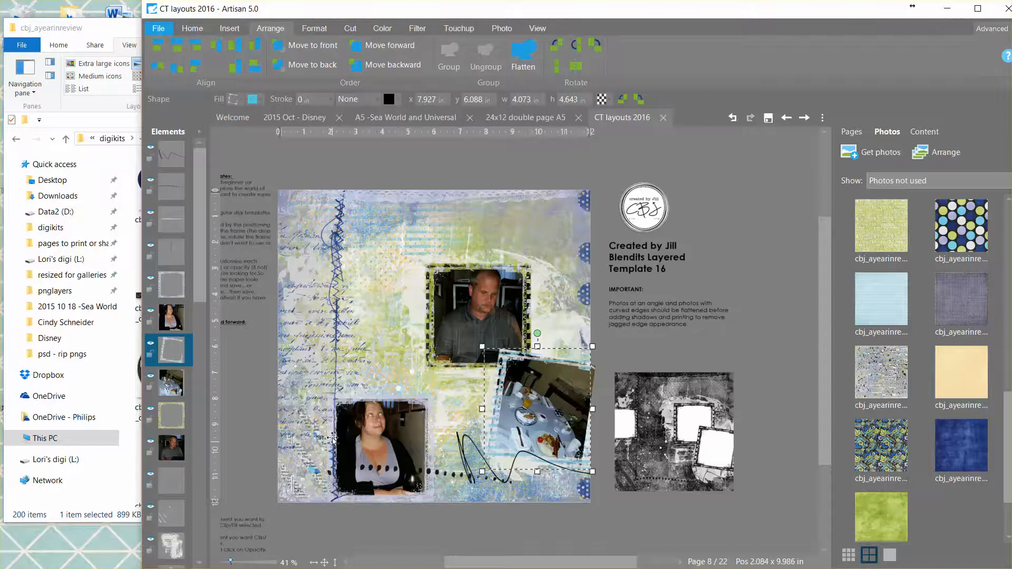
Shift the vertical stitching slightly right to about x 1.722 in and shorten it from its upper end to about 10.126 in high
drag(338, 323, 340, 317)
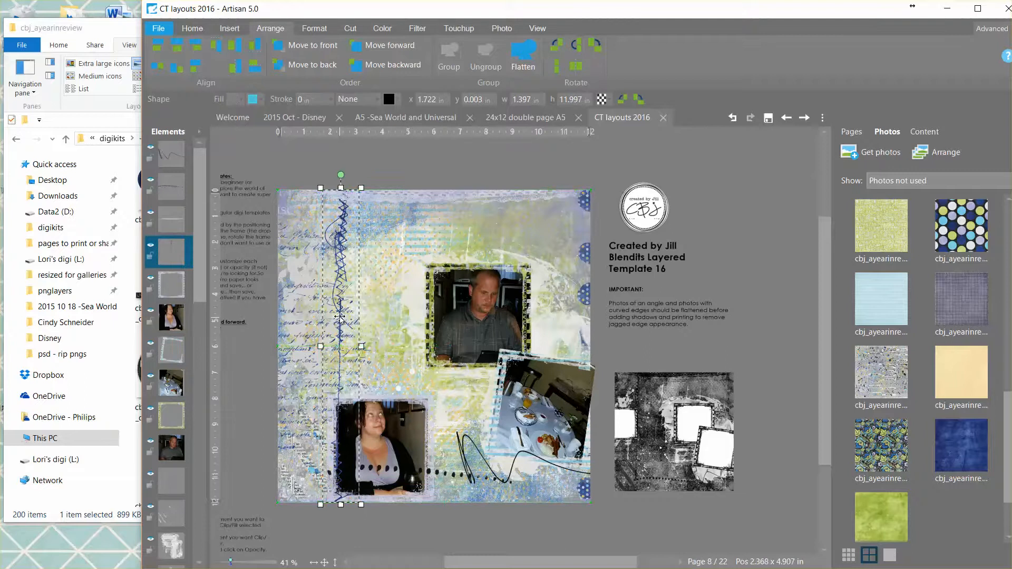
mouse_move(341, 192)
mouse_down()
mouse_move(337, 252)
mouse_move(336, 238)
mouse_up()
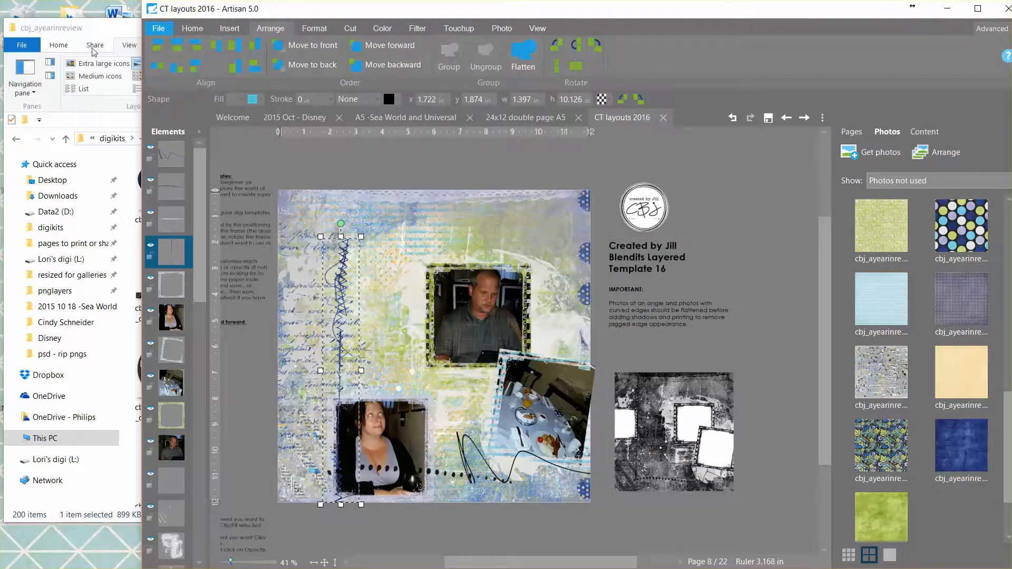
Switch to the cbj_ayearinreview folder in File Explorer and add cbj_ayearinreview_smatters1.png to the upper part of the Artisan page
click(99, 32)
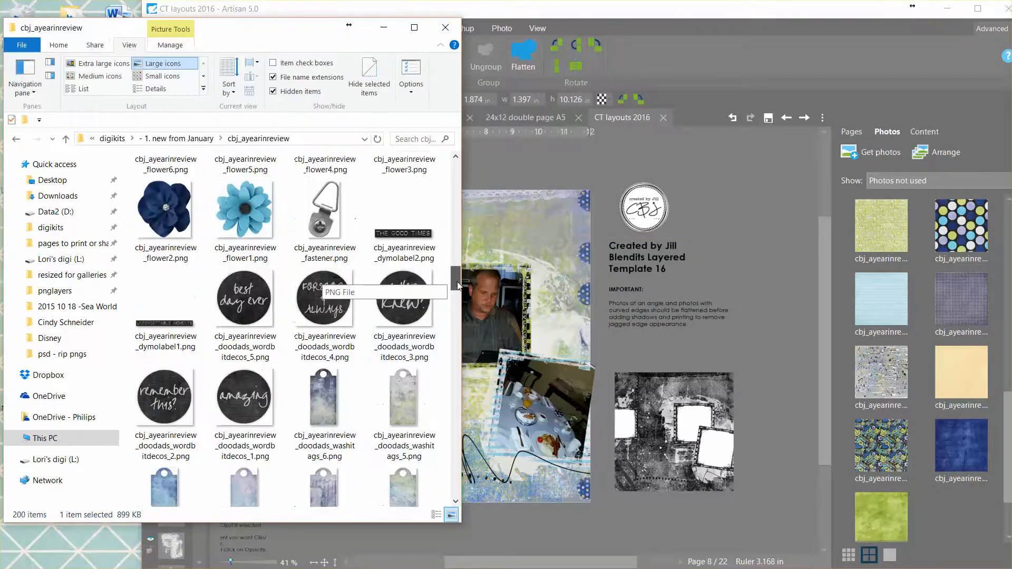
drag(458, 285, 445, 216)
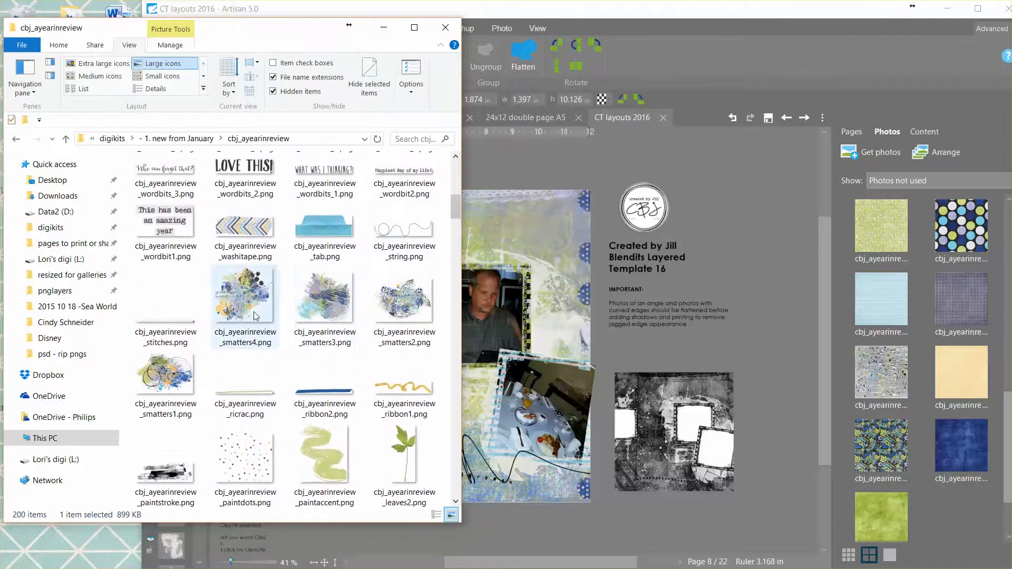
drag(166, 374, 431, 291)
click(663, 356)
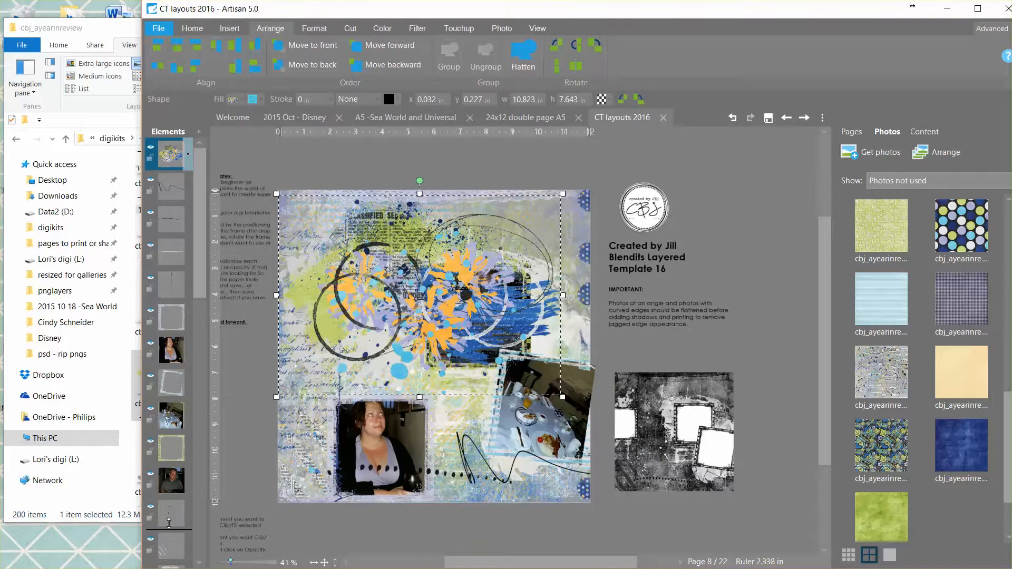
Move the paint smatters layer down the layer order, beneath the photos and the green blended texture layer
drag(169, 523, 169, 527)
drag(201, 268, 204, 388)
drag(166, 227, 169, 440)
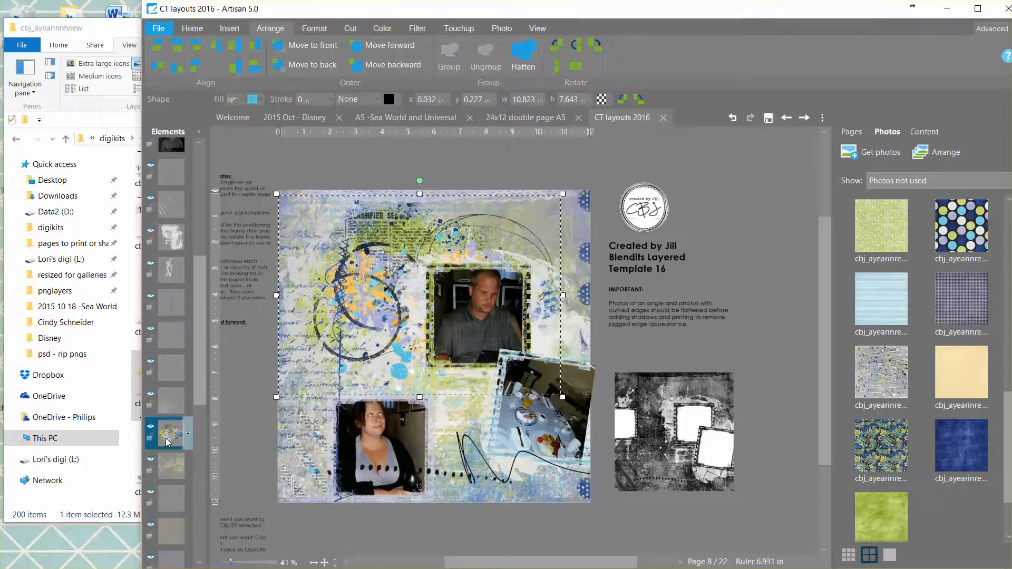
drag(169, 496, 170, 497)
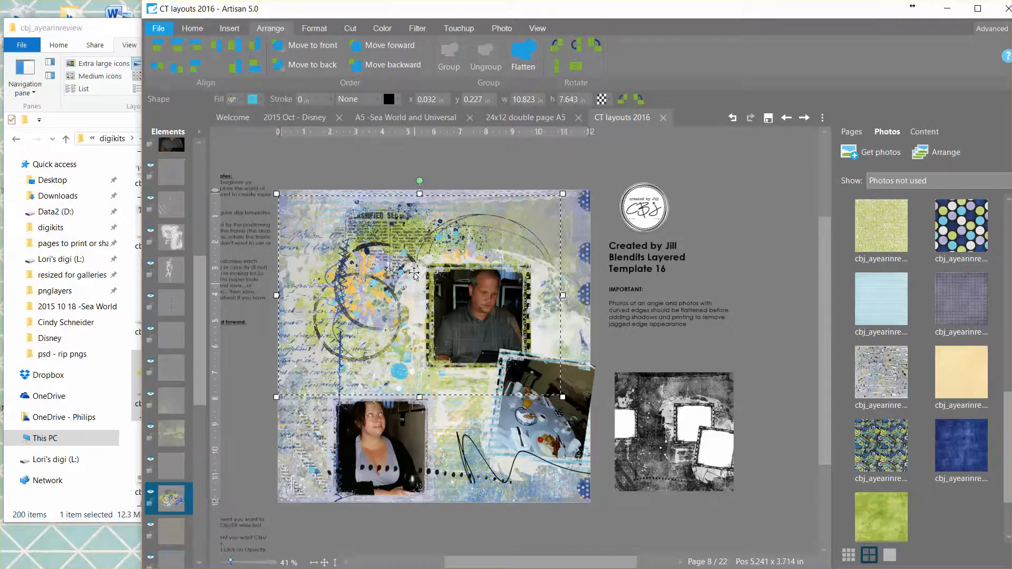
click(390, 227)
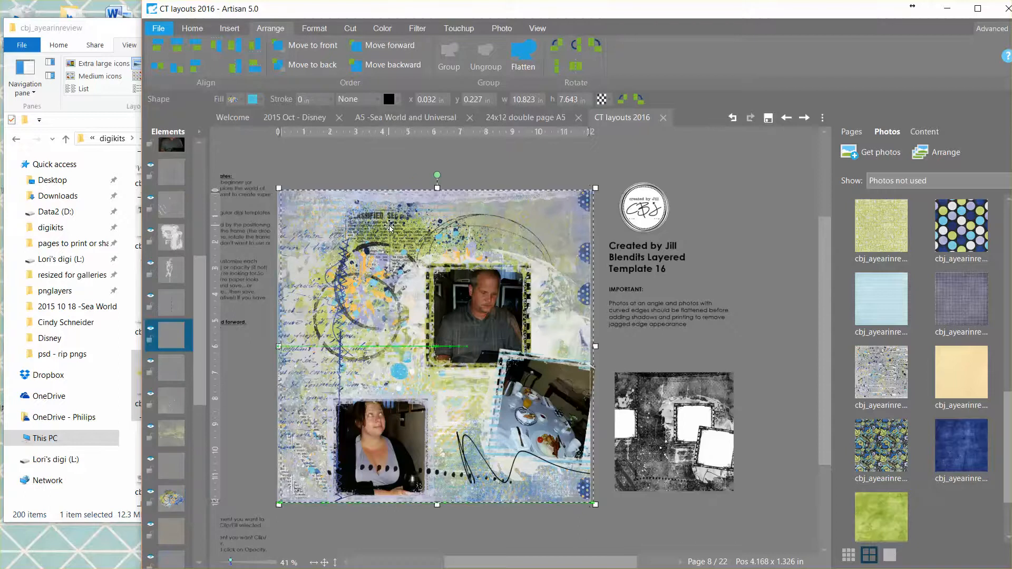
click(393, 230)
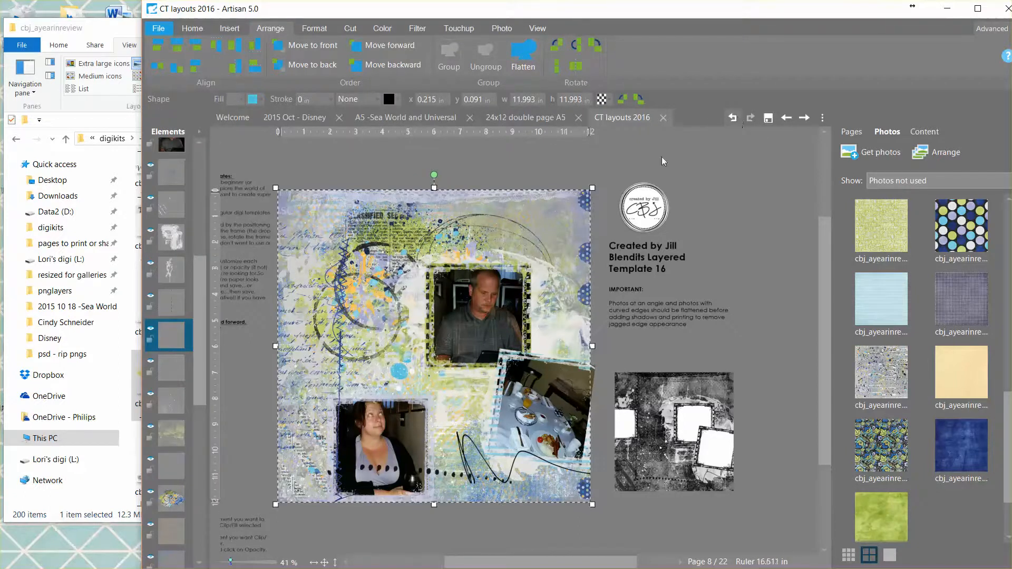
Nudge the paint smatters right behind the man's photo to about x 1.286, y 0.227 in
click(173, 499)
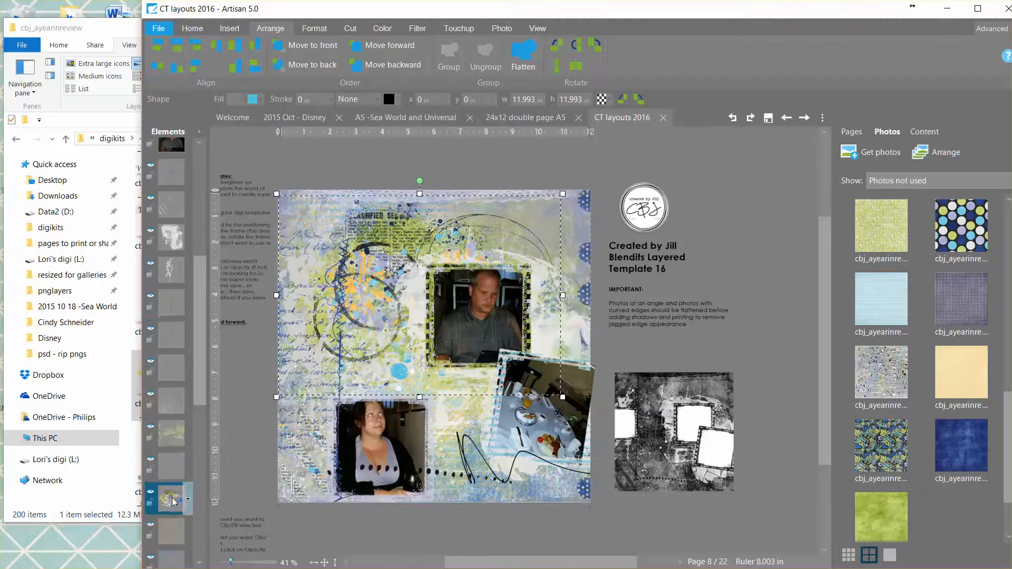
key(Right)
key(Right)
key(Right)
key(Right)
key(Right)
key(Right)
key(Right)
key(Right)
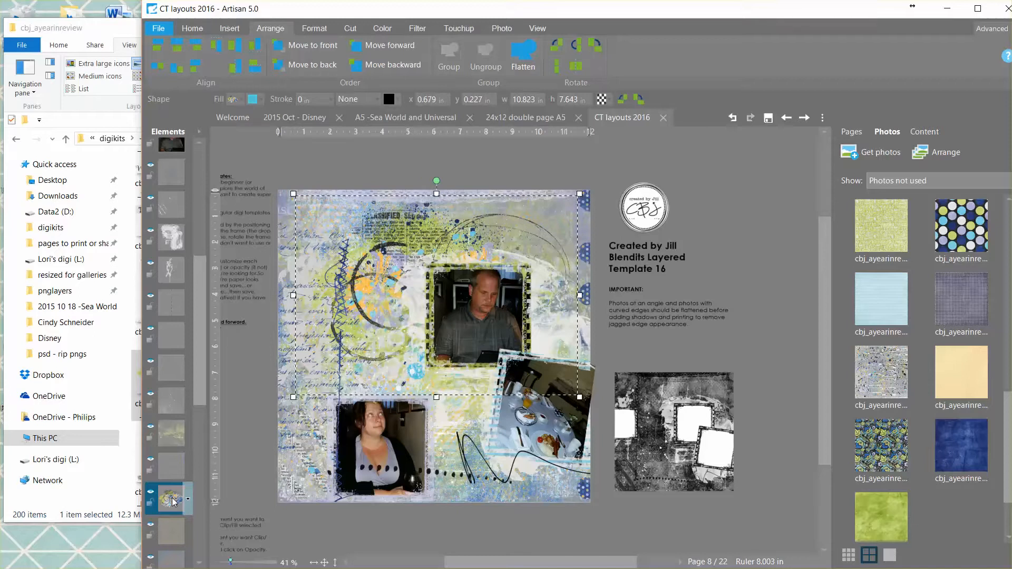
key(Down)
key(Down)
key(Down)
key(Down)
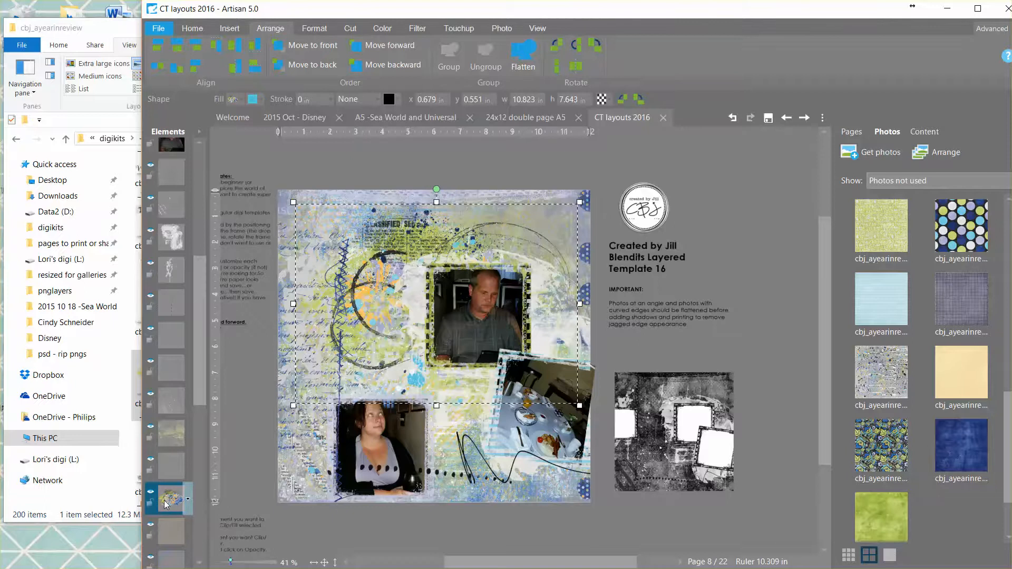
key(Right)
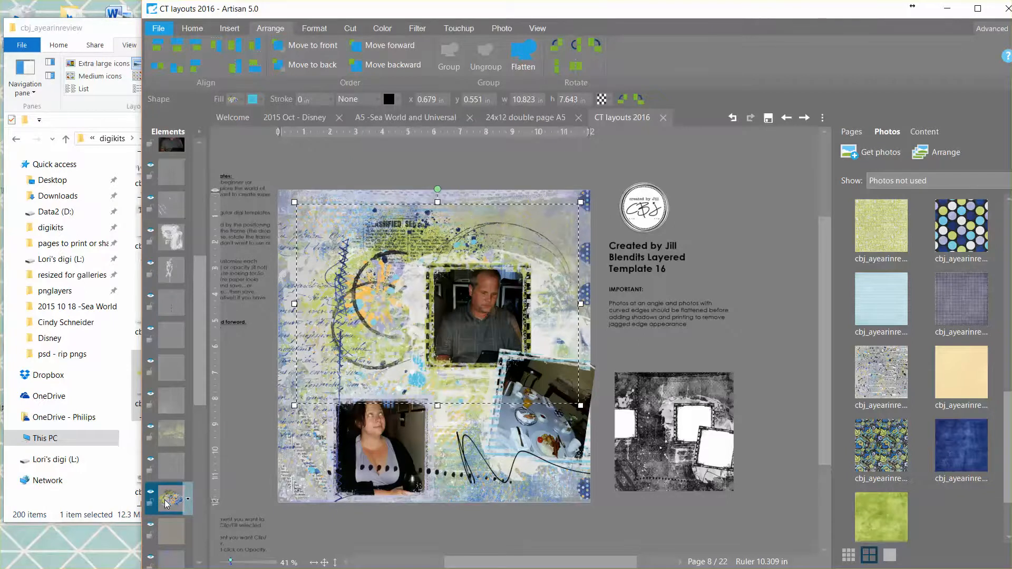
key(Left)
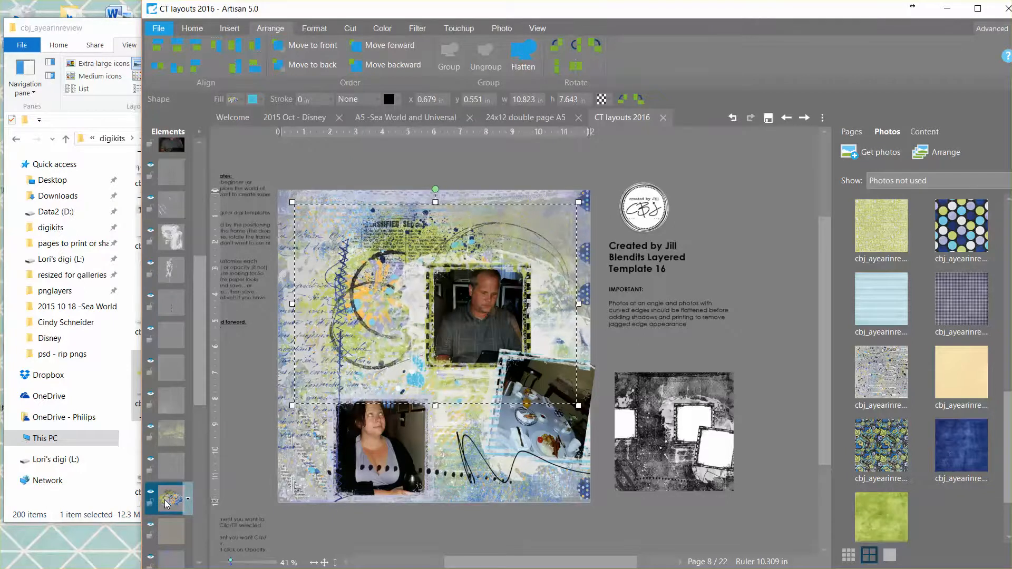
key(Right)
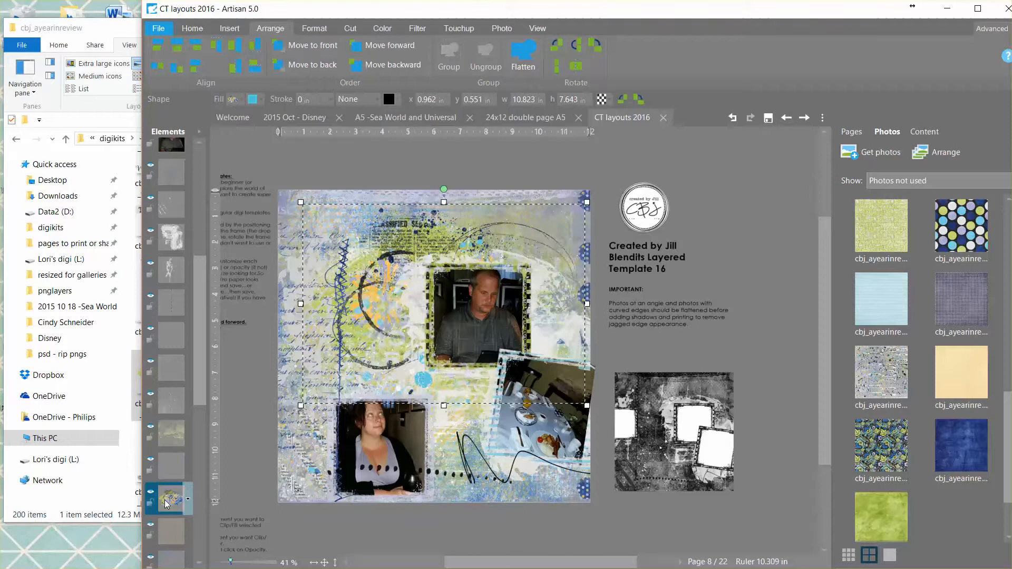
key(Up)
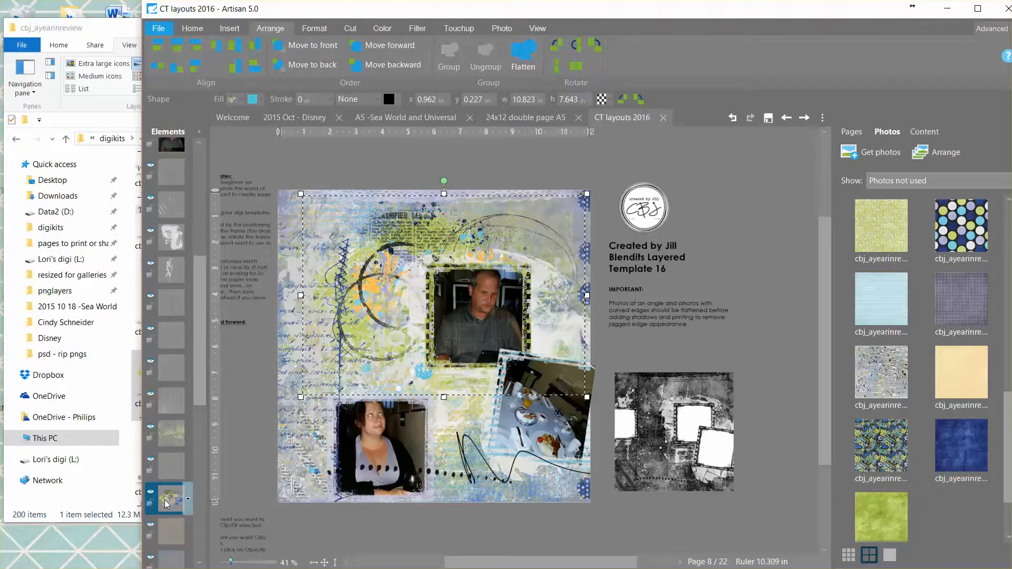
key(Right)
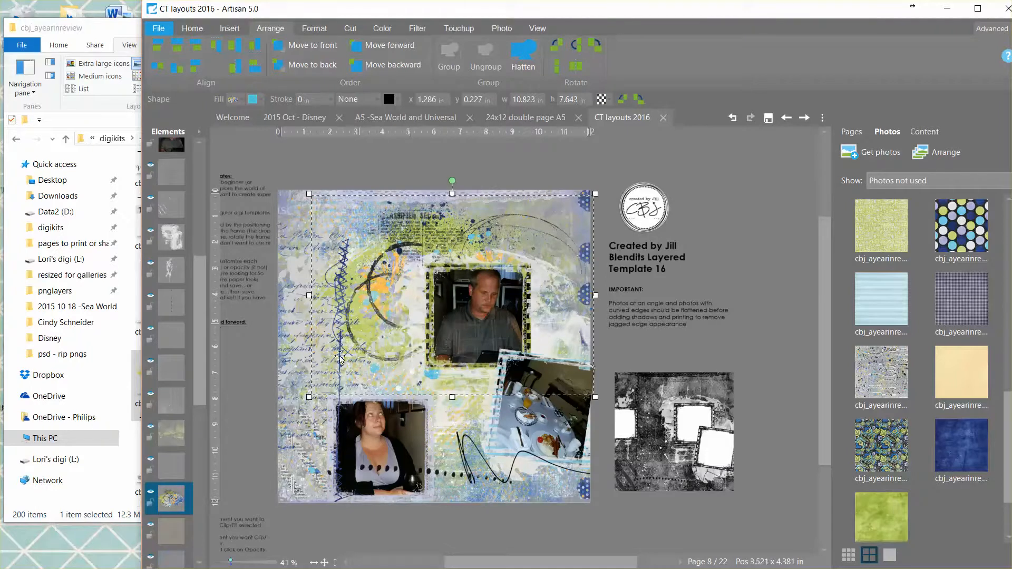
Switch to the kit folder in File Explorer and add the green cbj_ayearinreview_ricrac.png along the Artisan page's lower edge
click(92, 27)
scroll(337, 354, up, 1)
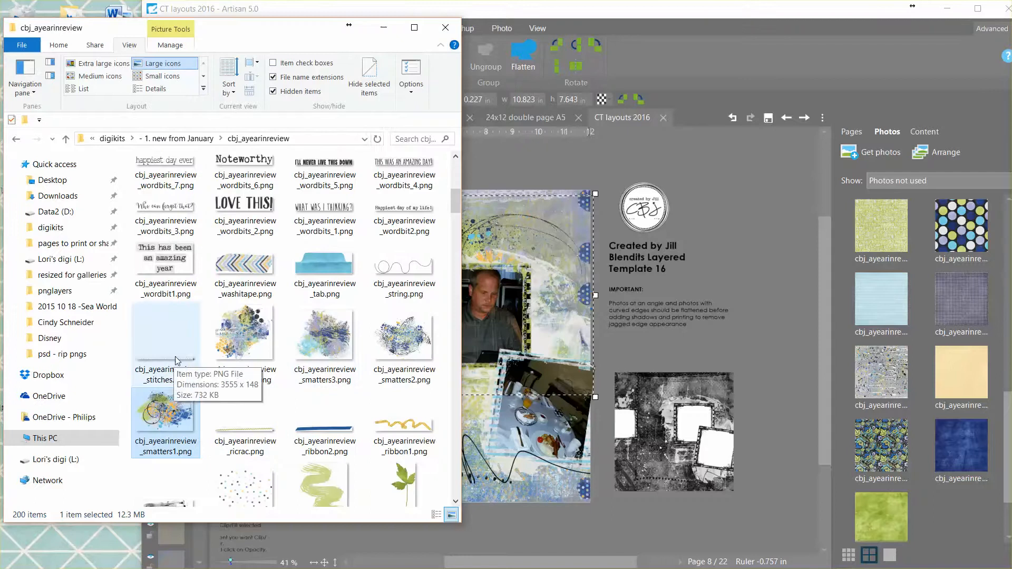
drag(248, 425, 538, 487)
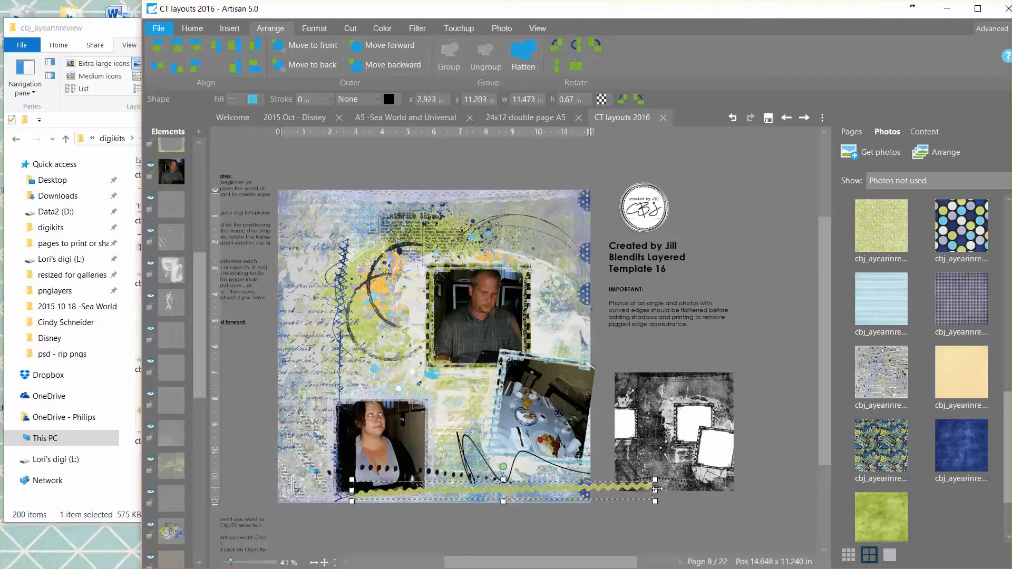
Scale the ricrac to about 9.186 x 0.536 in, undo the stray page-layer move, and place the ricrac at about x 2.814, y 11.337 in
drag(655, 490, 549, 493)
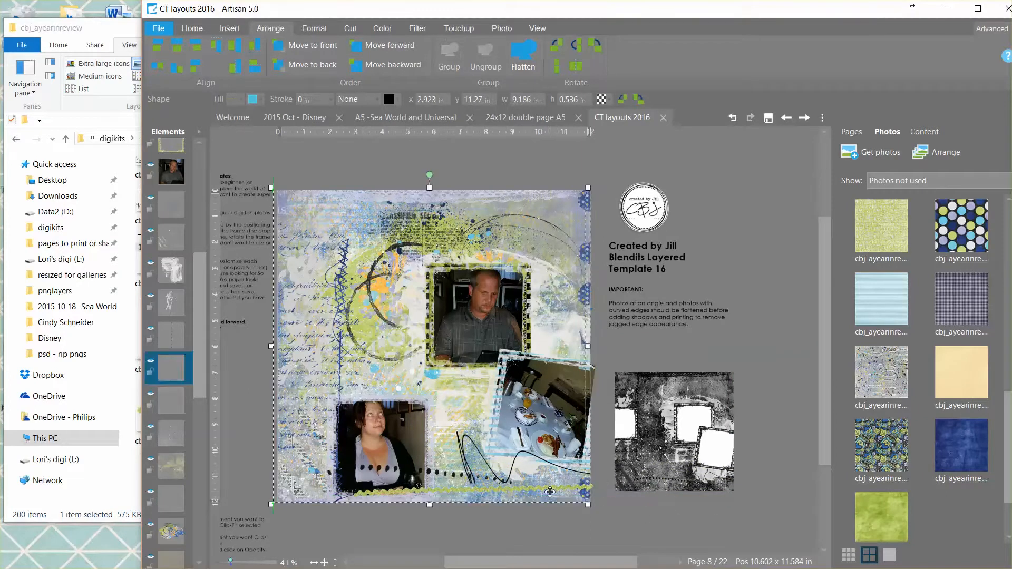
click(732, 119)
drag(520, 491, 516, 489)
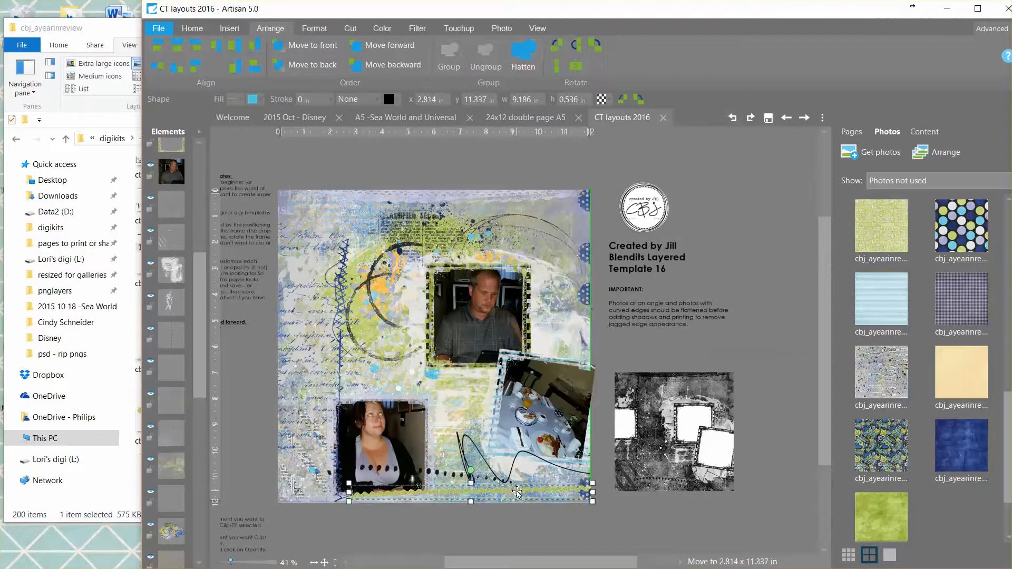
Move the dotted strip's layer beneath the woman's photo and shift the strip to about x 0.596, y 10.66 in
click(316, 29)
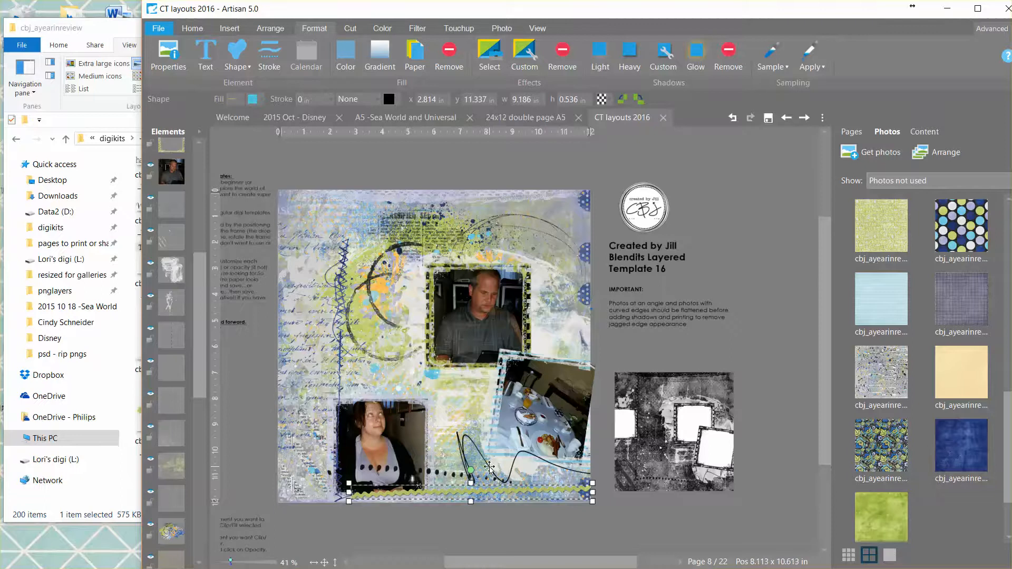
click(439, 473)
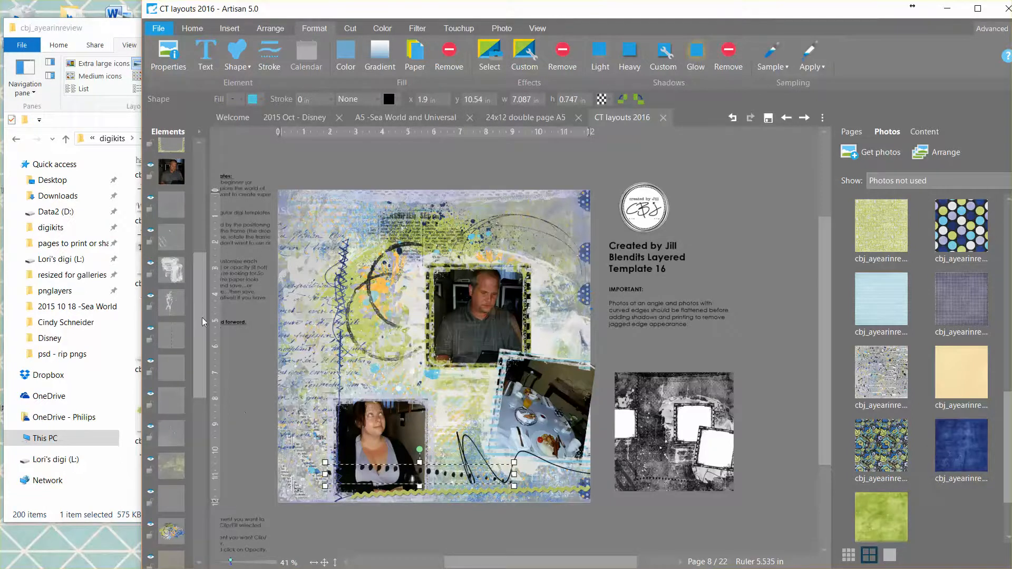
drag(199, 307, 199, 204)
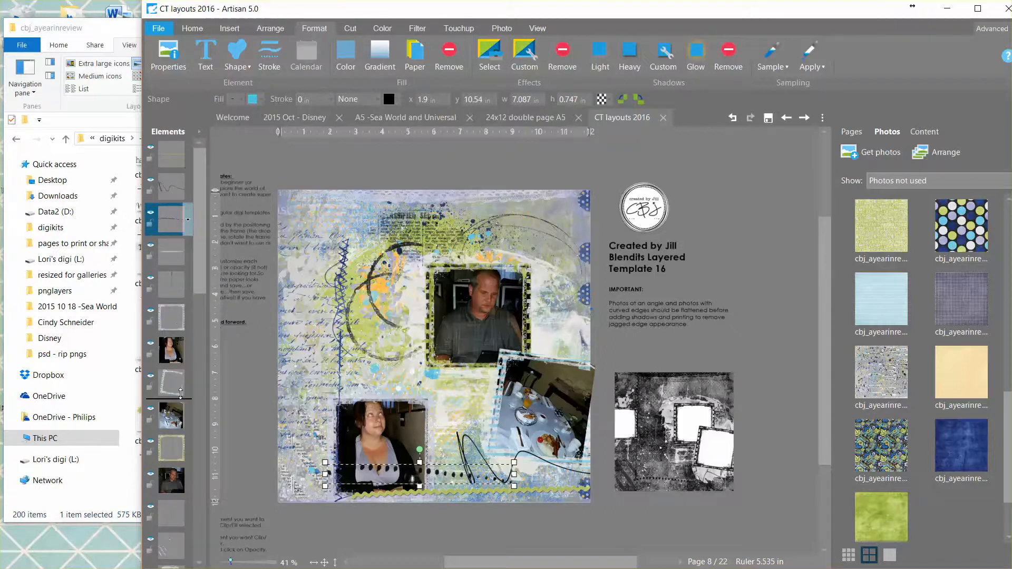
drag(180, 394, 180, 396)
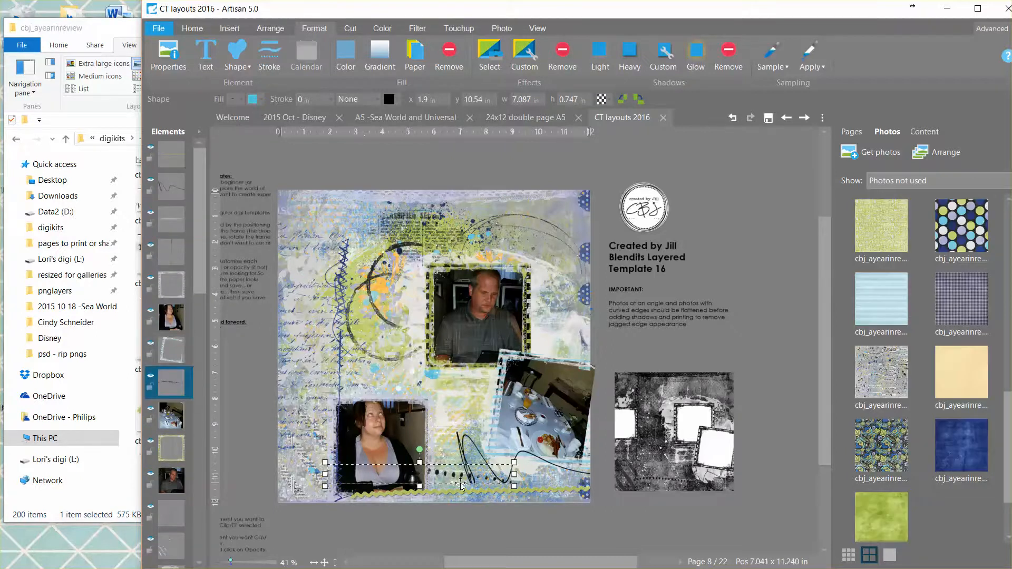
drag(454, 474, 420, 478)
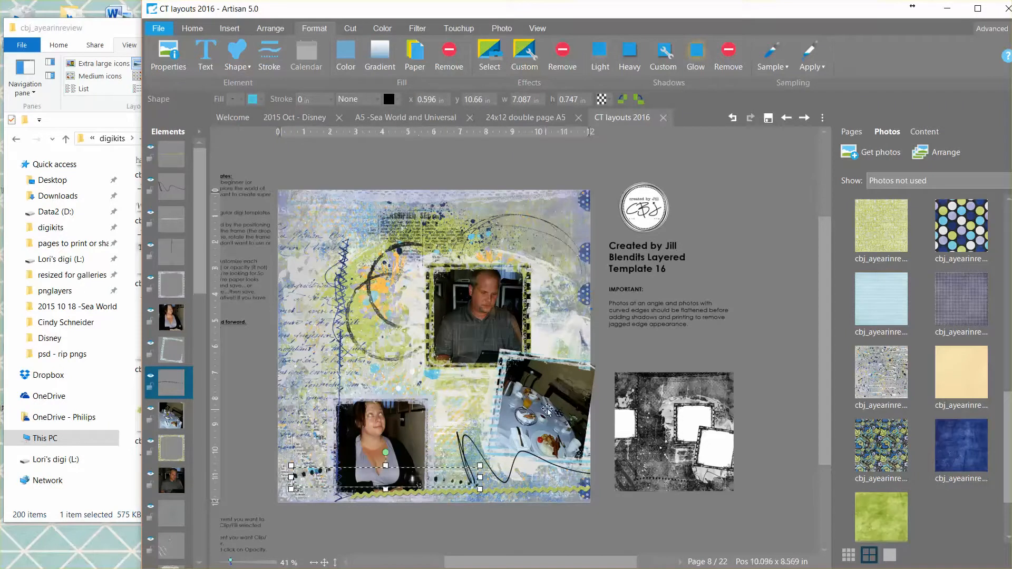
Add cbj_ayearinreview_string.png from the File Explorer kit folder to the Artisan page, scaled to about 6.238 x 1.618 in at x 5.202, y 5.764 in
click(121, 36)
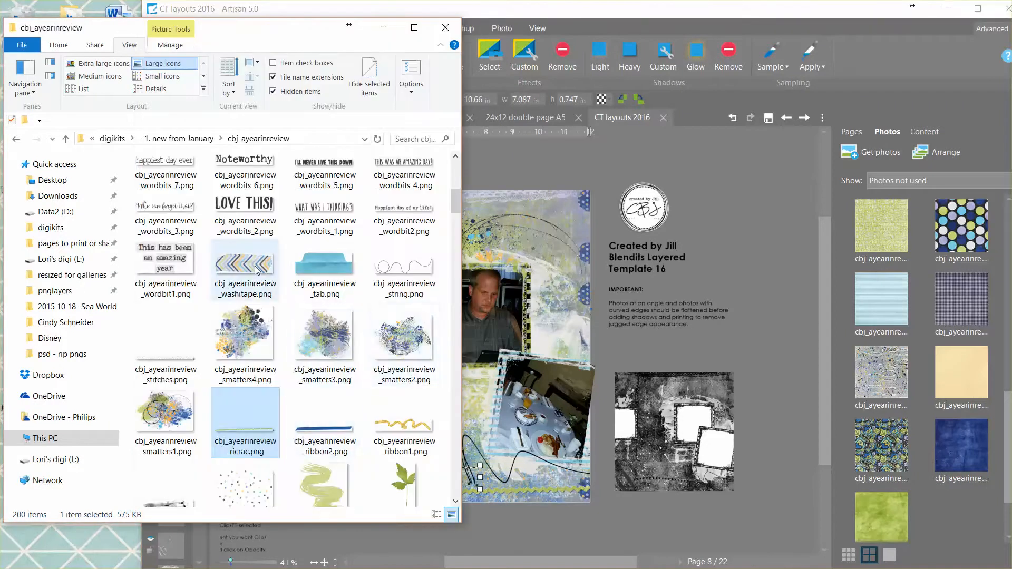
drag(404, 268, 726, 362)
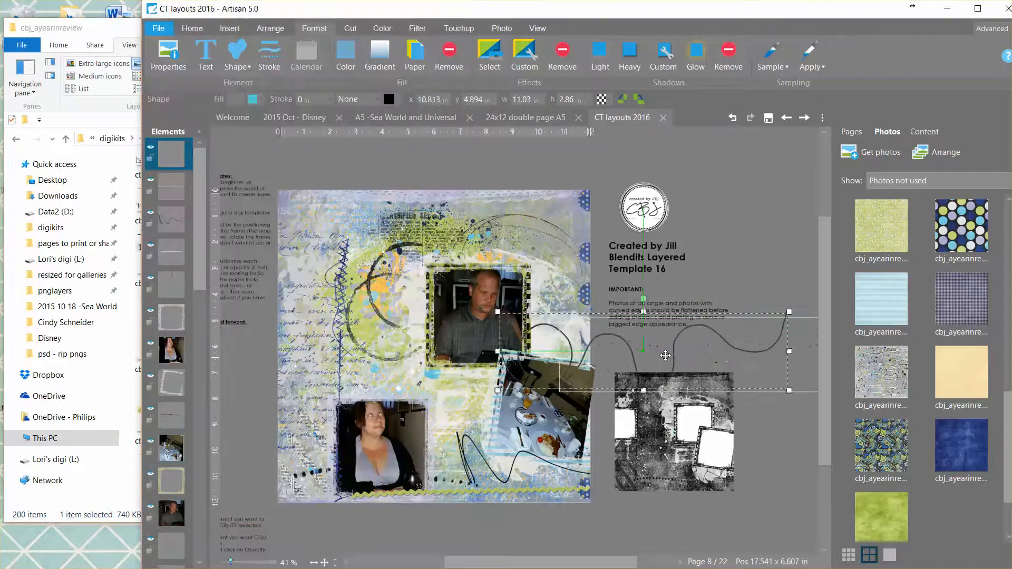
drag(631, 386, 491, 374)
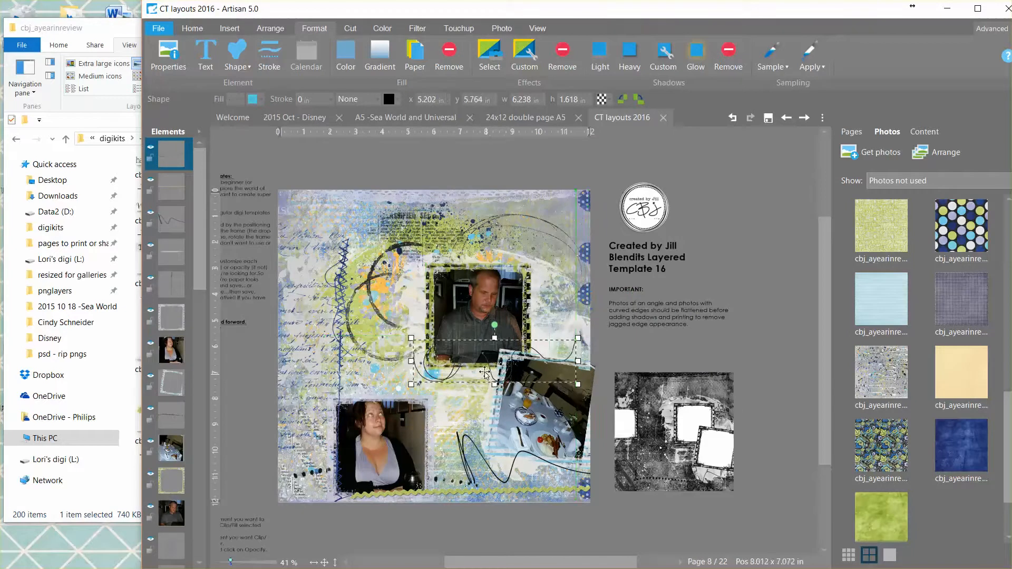
Add cbj_ayearinreview_paintaccent.png from the kit folder at about 3.18 x 3.823 in, x 0.723, y 7.088 in, and layer it beneath the woman's photo
click(83, 29)
scroll(306, 361, down, 4)
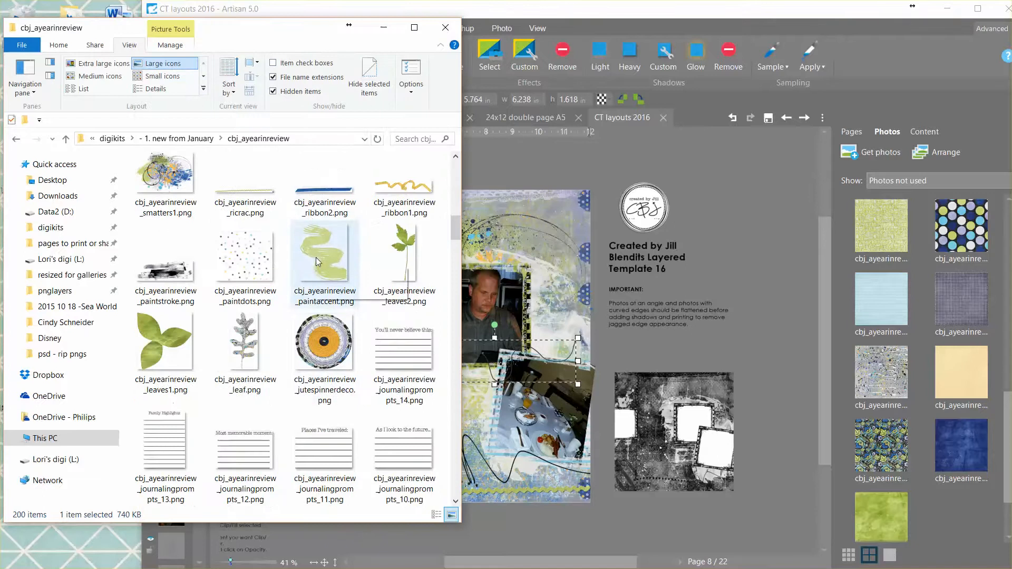
click(321, 261)
drag(687, 326, 695, 337)
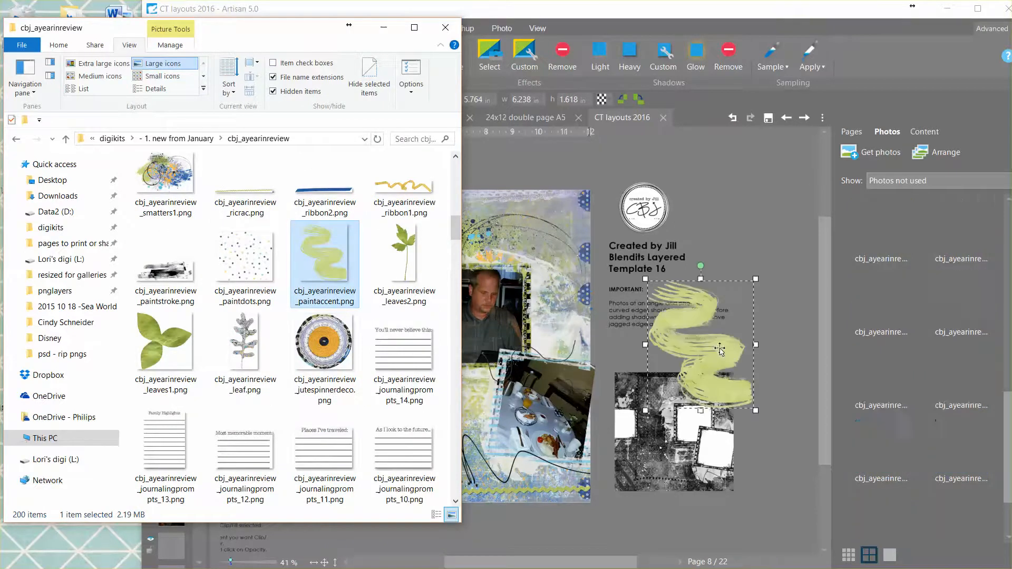
mouse_move(755, 345)
mouse_down()
mouse_move(721, 365)
mouse_move(528, 376)
mouse_move(353, 429)
mouse_up()
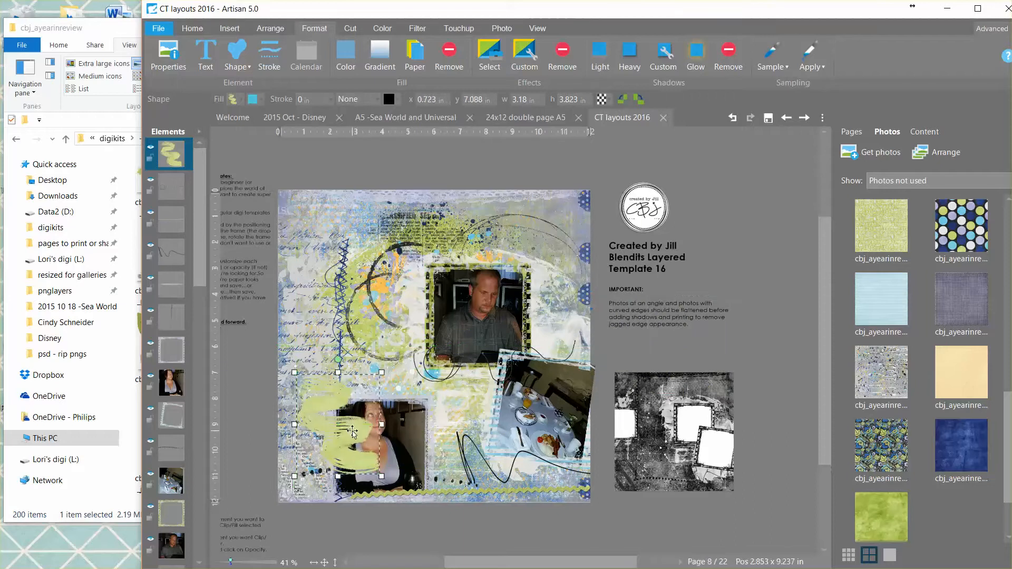
drag(164, 170, 169, 422)
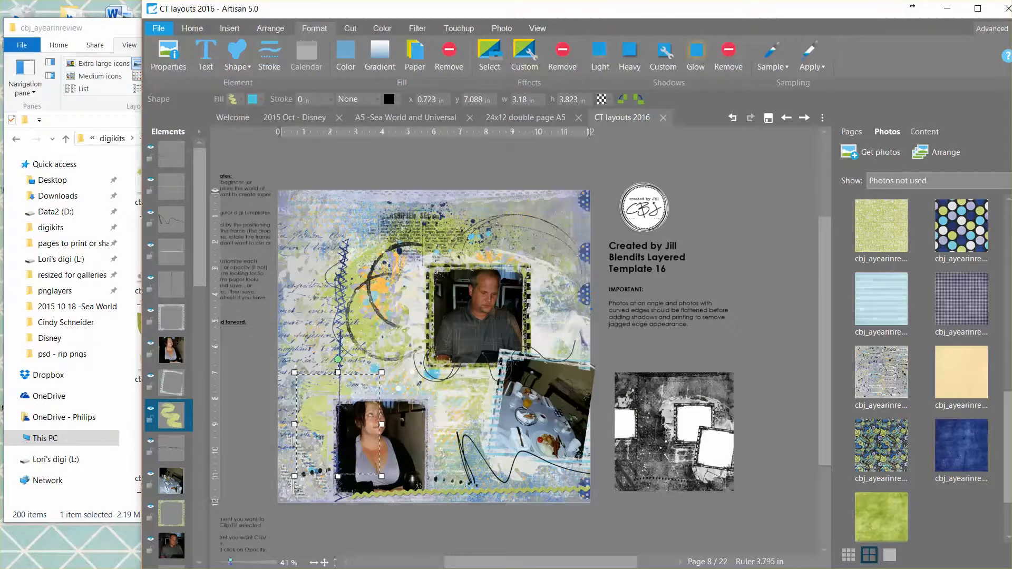
Add cbj_ayearinreview_jutespinnerdeco.png from the kit folder, scaled to about 1.682 x 1.63 in, beside the table photo at about x 7.263, y 9.403 in
click(101, 35)
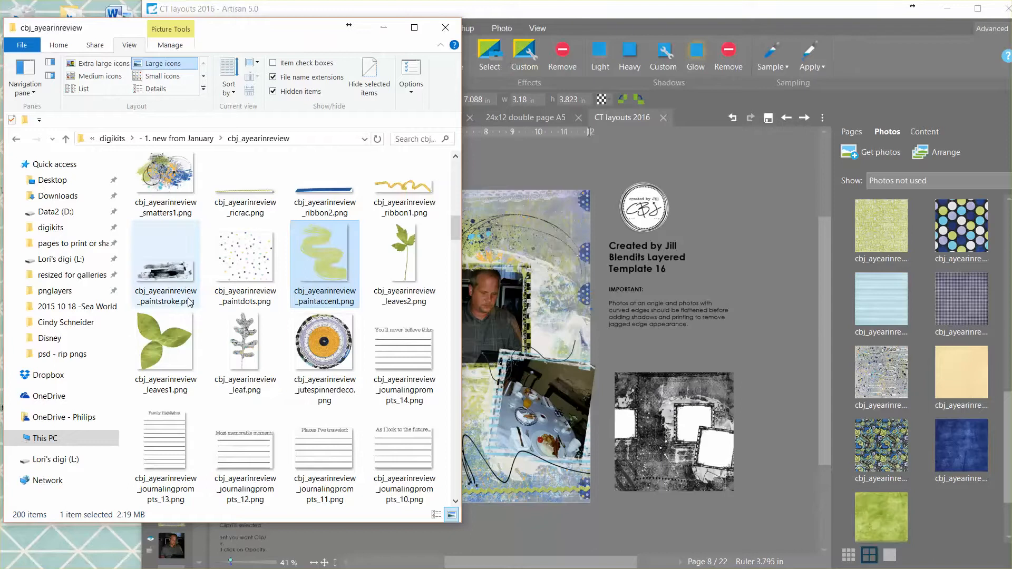
scroll(216, 305, up, 6)
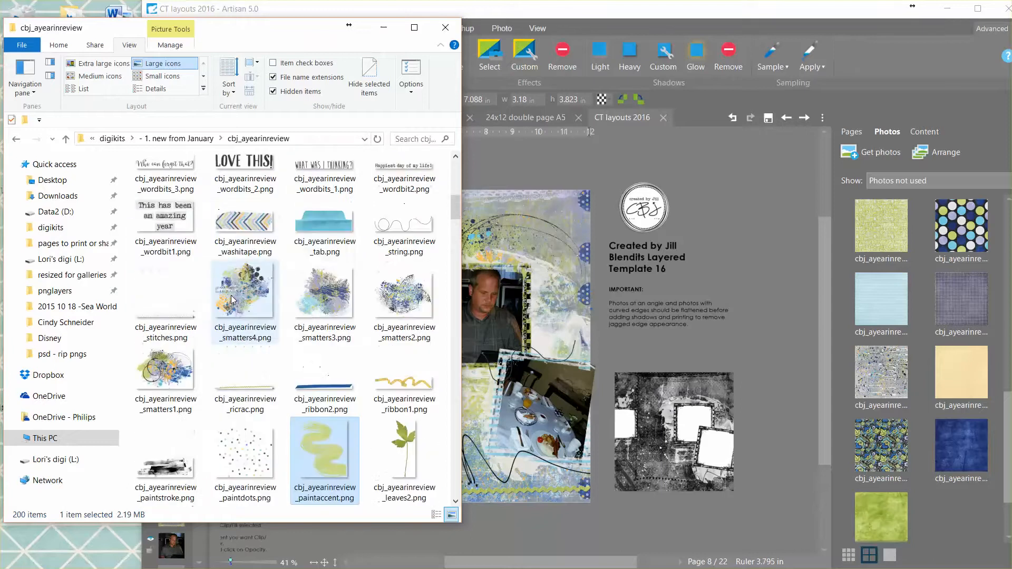
scroll(294, 293, down, 3)
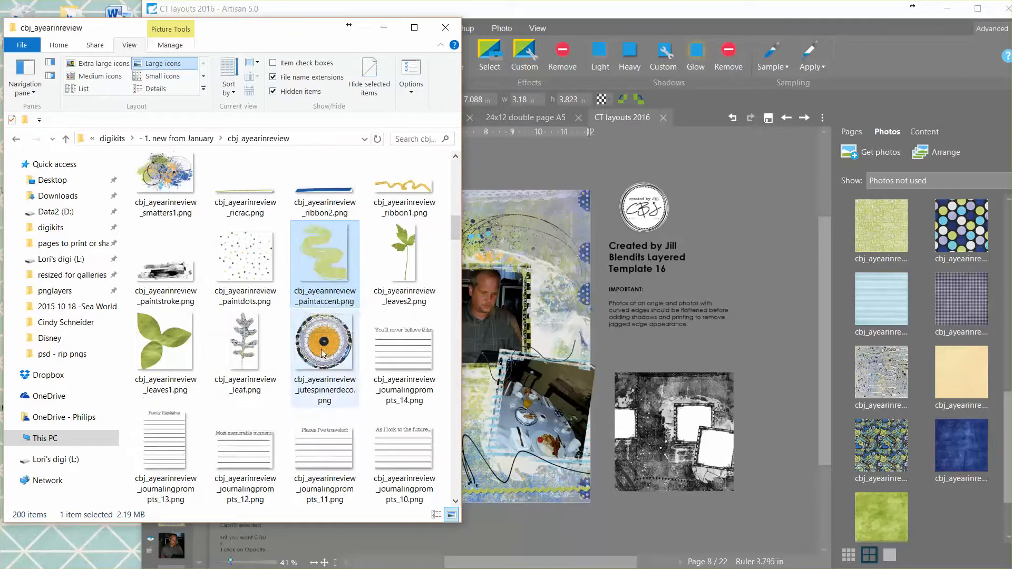
drag(324, 343, 680, 316)
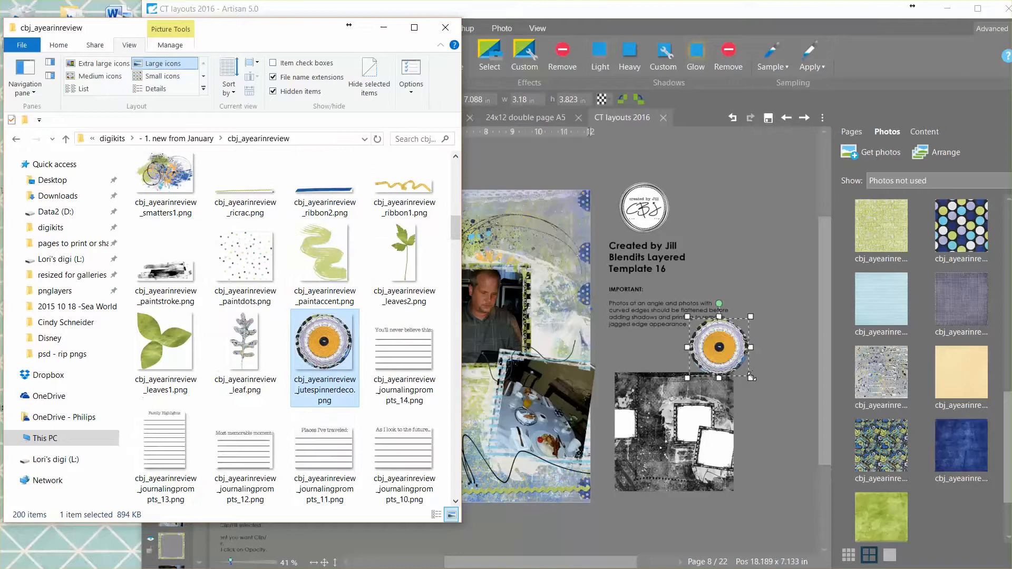
drag(749, 376, 489, 456)
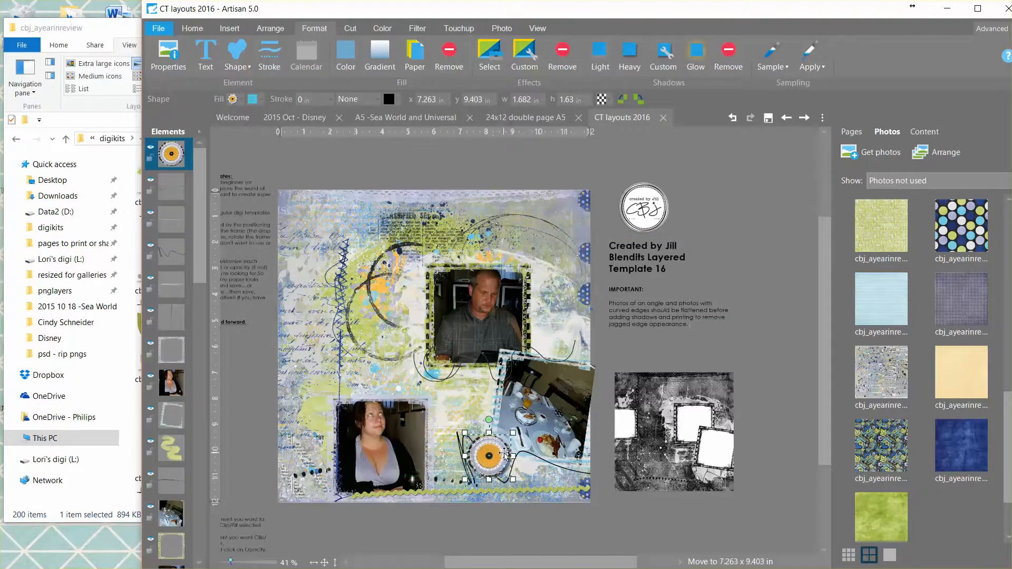
click(765, 308)
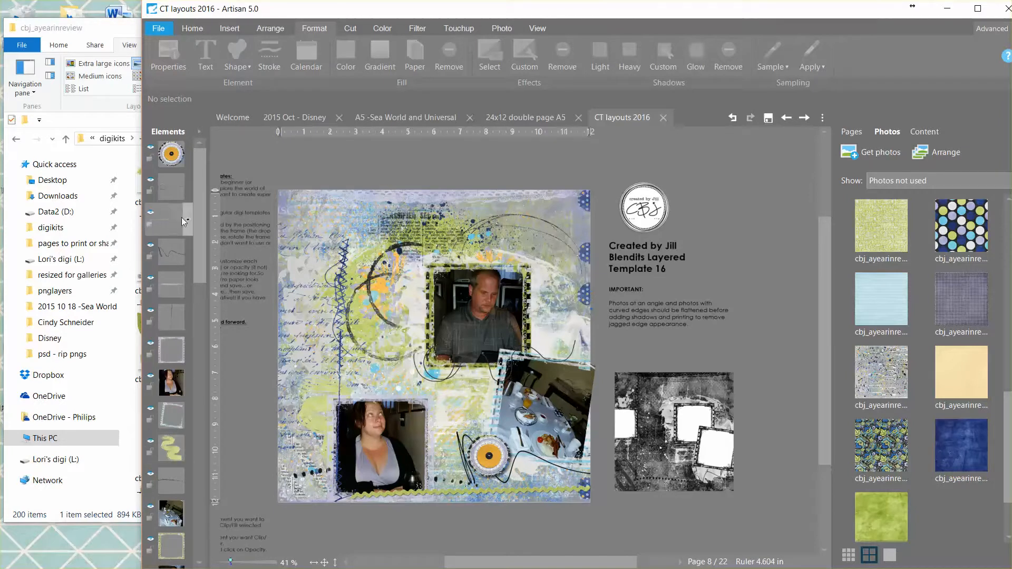
drag(201, 250, 205, 299)
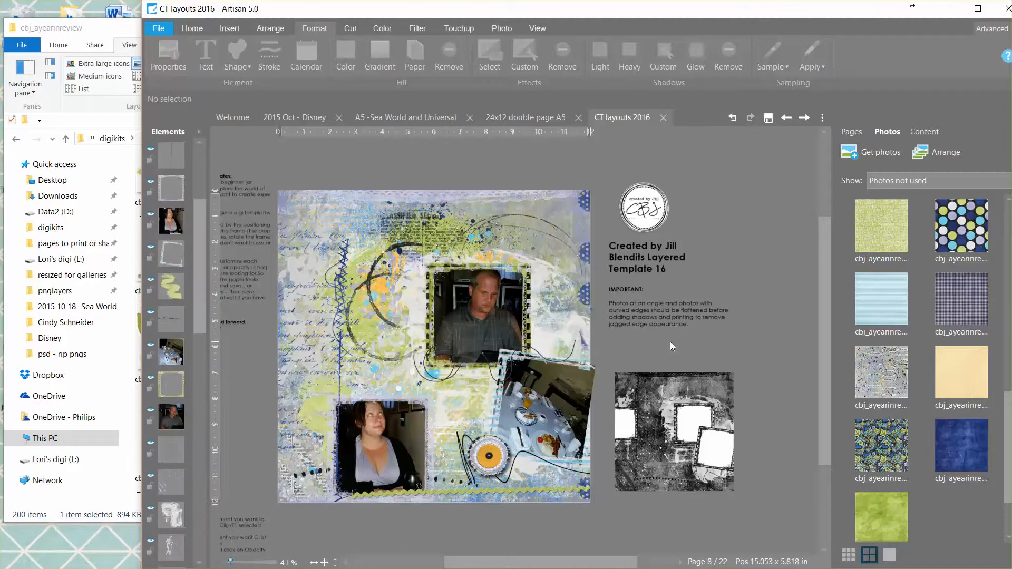